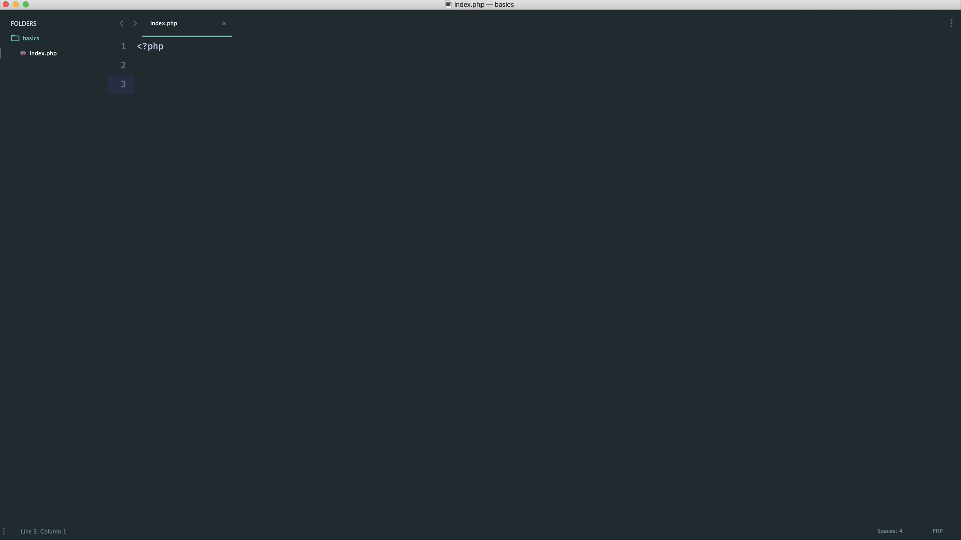
pyautogui.write('function ')
pyautogui.write('fullName')
pyautogui.write('()')
# Declare function fullName with braces and save index.php
pyautogui.press('Return')
pyautogui.write('{')
pyautogui.press('Return')
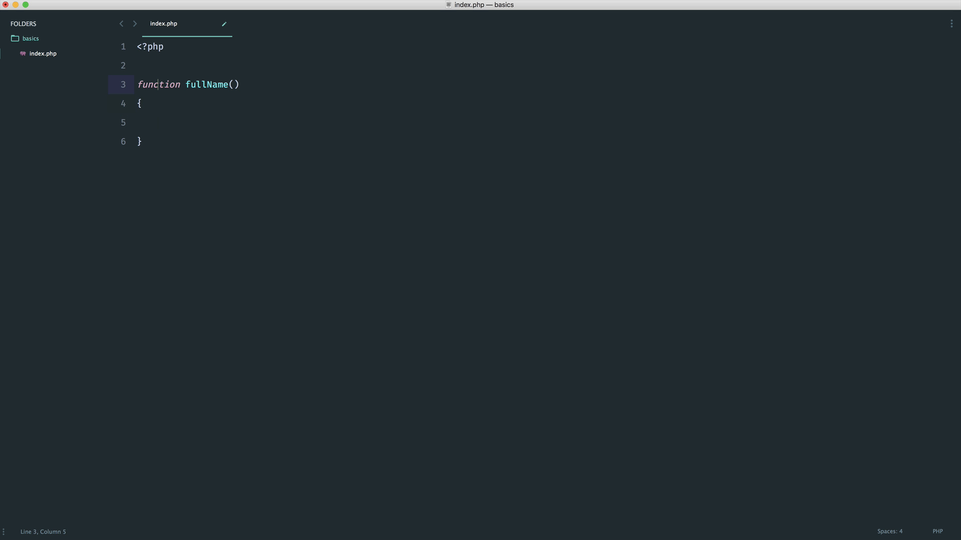
pyautogui.press('End')
pyautogui.press('Left')
pyautogui.press('cmd+s')
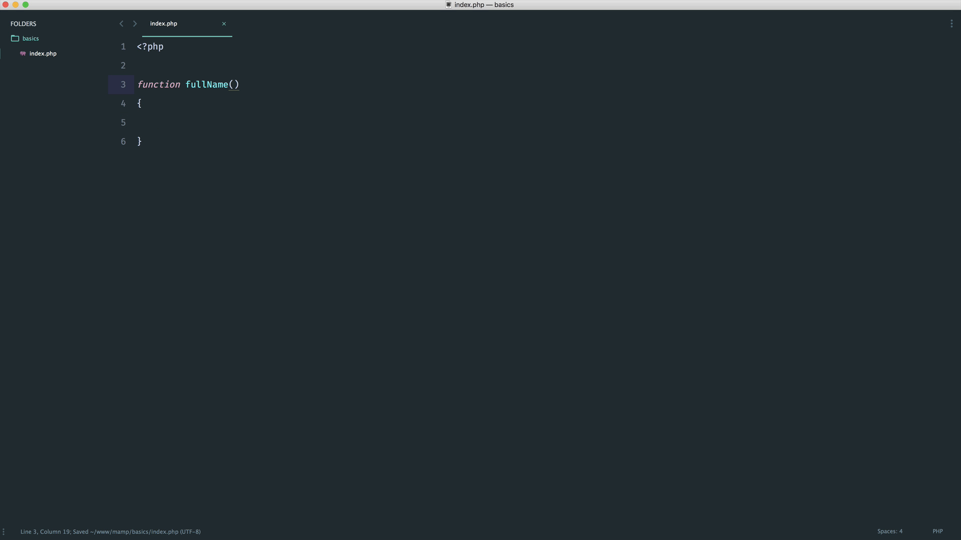
pyautogui.write('$firstNa')
pyautogui.write('me, $las')
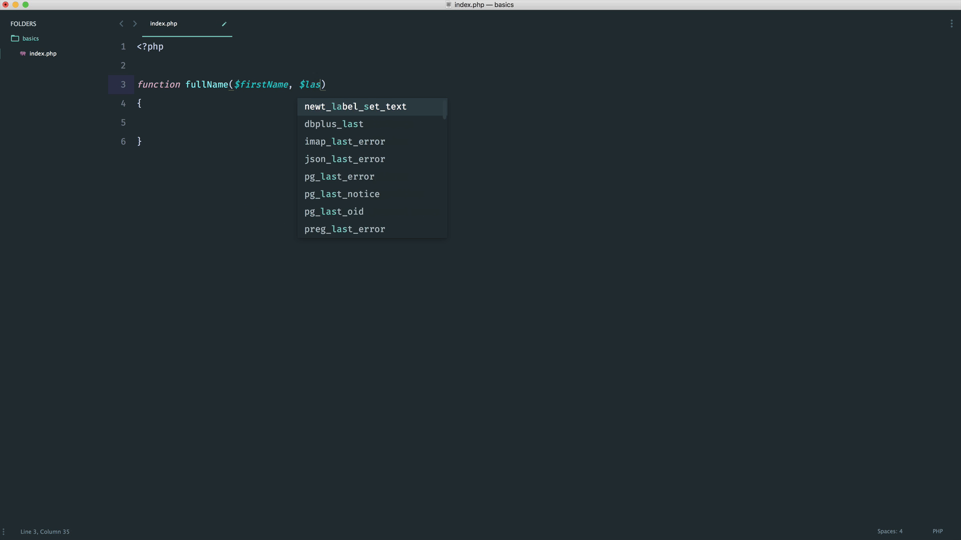
pyautogui.write('tName = ')
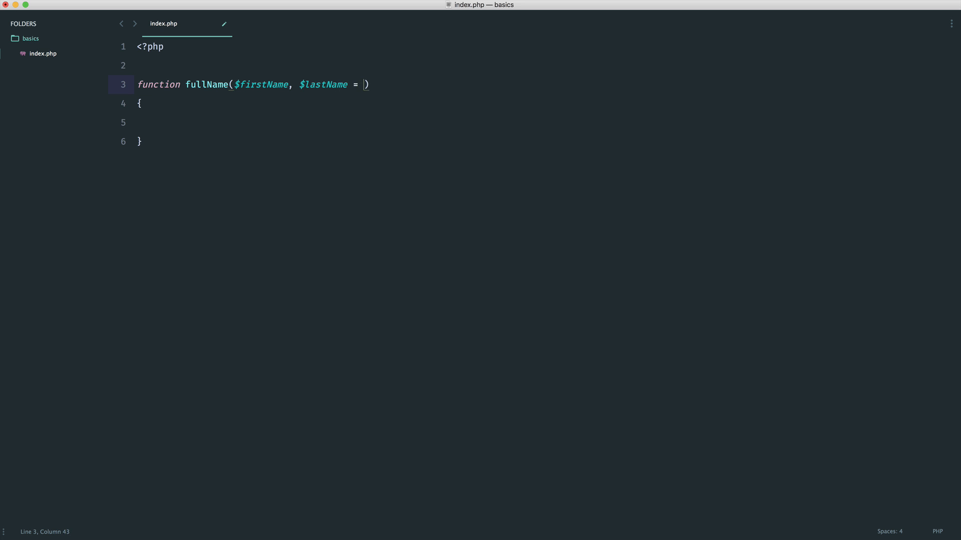
pyautogui.write("'")
# Give $lastName a default of null instead of empty quotes and save
pyautogui.press('super+s')
pyautogui.press('BackSpace')
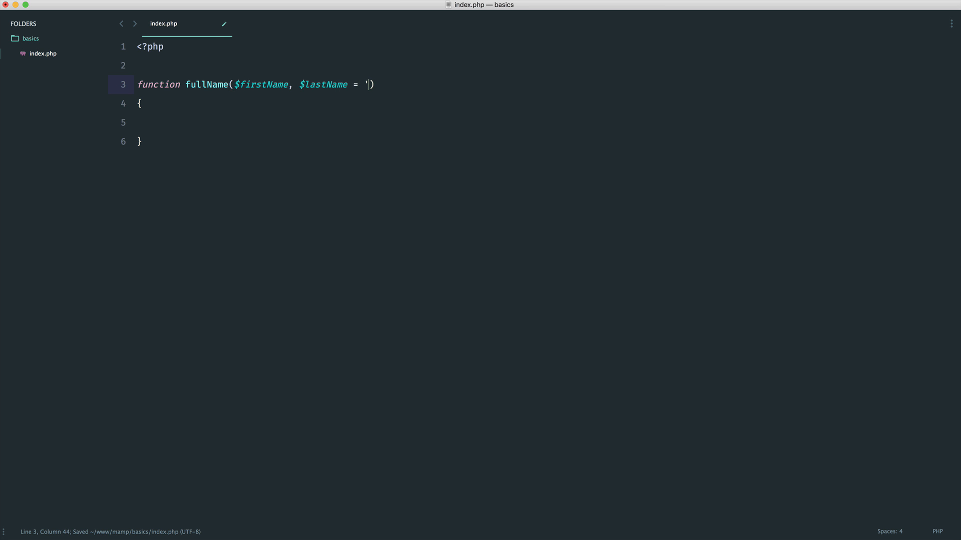
pyautogui.press('BackSpace')
pyautogui.write('null')
pyautogui.press('super+s')
pyautogui.hotkey('shift', 'Left')
pyautogui.hotkey('shift', 'Left')
pyautogui.hotkey('shift', 'Left')
pyautogui.hotkey('shift', 'Left')
pyautogui.press('Right')
pyautogui.press('Down')
pyautogui.press('Down')
# Review the $lastName = null parameter and return to the empty function body
pyautogui.moveTo(299, 84); pyautogui.dragTo(385, 87)
pyautogui.click(333, 124)
pyautogui.click(363, 86)
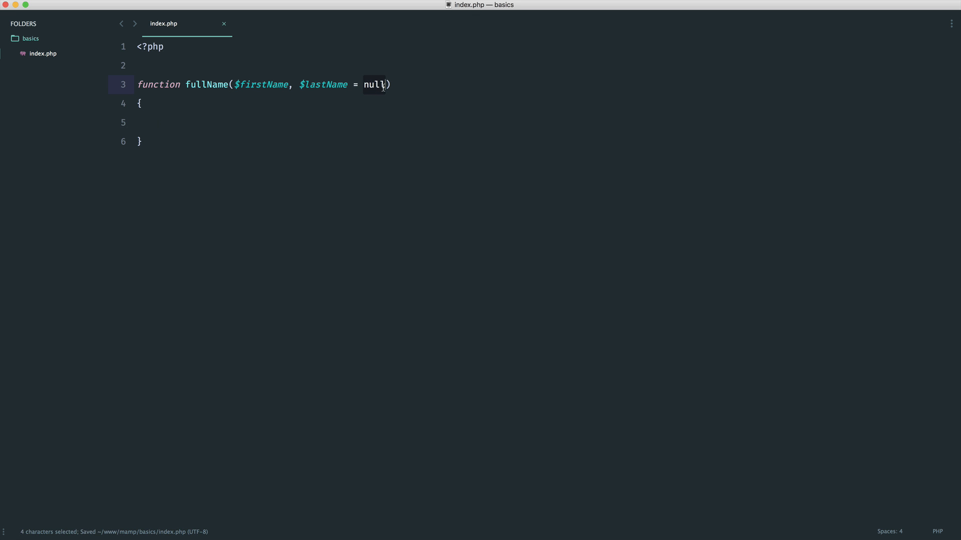
pyautogui.click(370, 125)
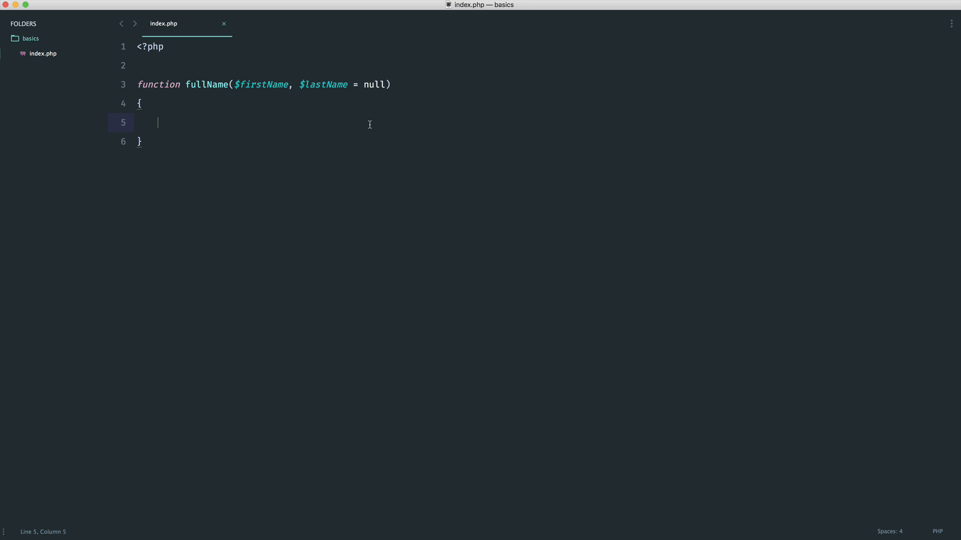
pyautogui.write('retu')
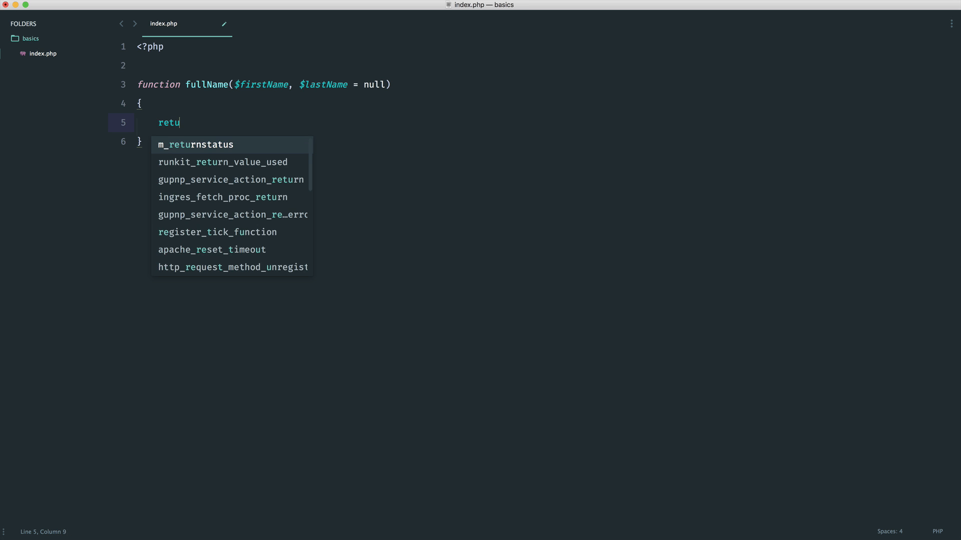
pyautogui.write('rn ""{}')
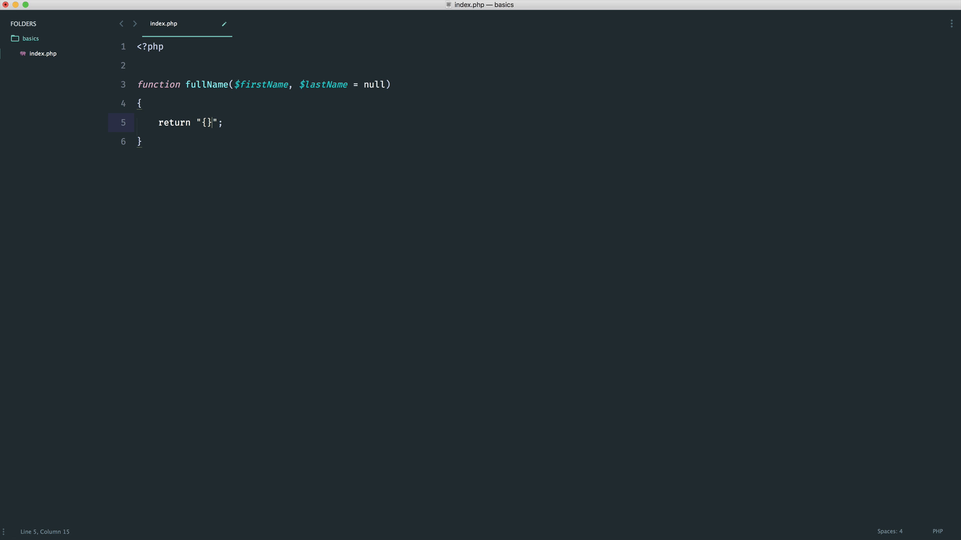
pyautogui.write('$first')
# Return "{$firstName} {$lastName}" from fullName and save
pyautogui.press('Tab')
pyautogui.press('Right')
pyautogui.write('{$las')
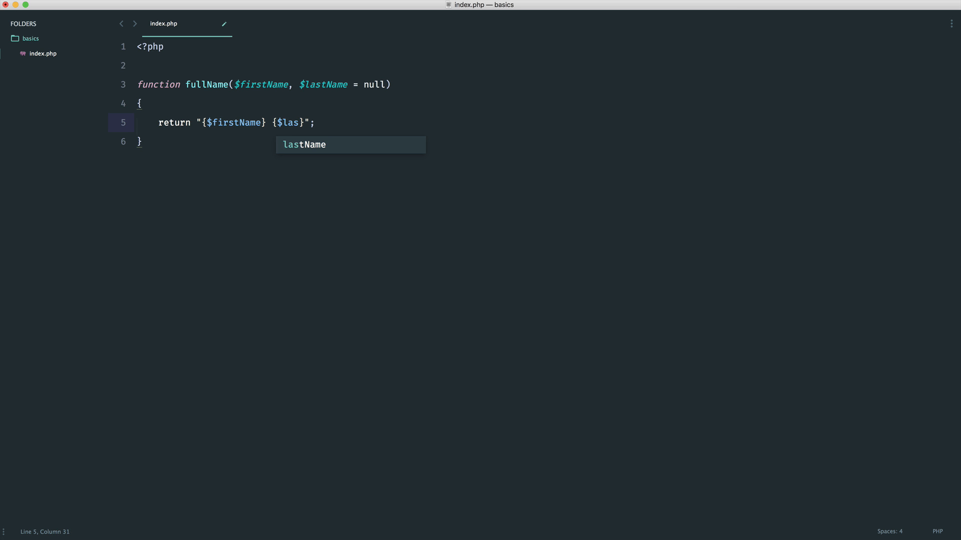
pyautogui.press('Tab')
pyautogui.press('super+s')
# Add echo fullName('Alex', 'Garrett'); below the function and save
pyautogui.press('Down')
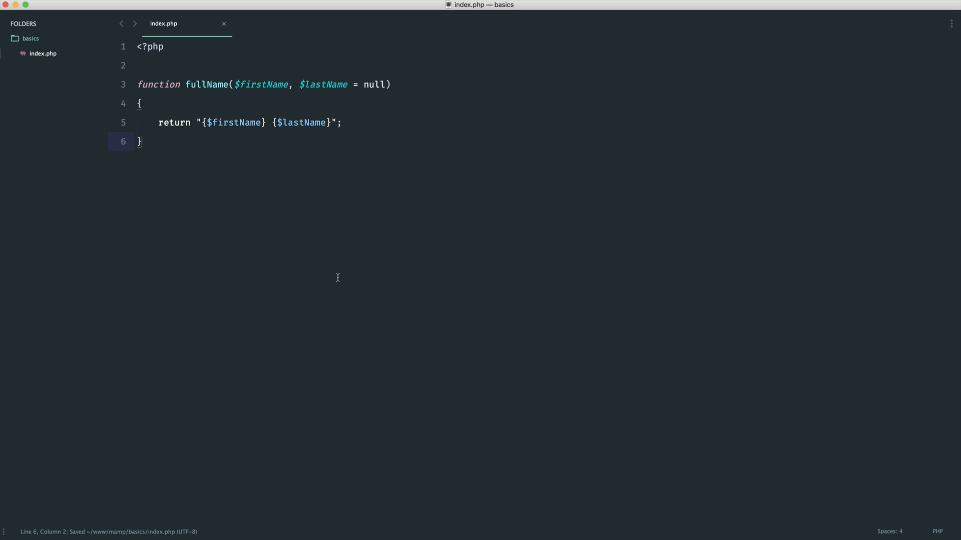
pyautogui.press('Return')
pyautogui.press('Return')
pyautogui.write('echo fullN')
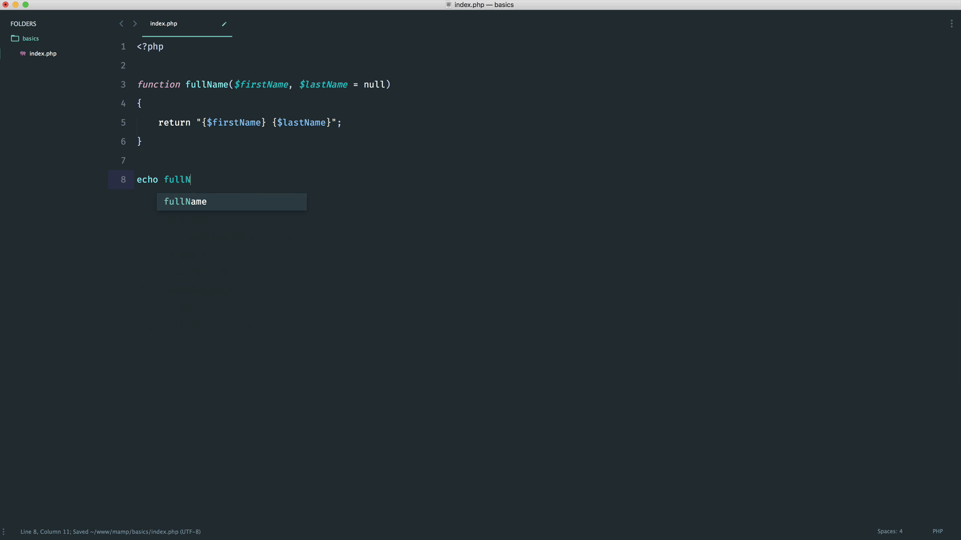
pyautogui.press('Tab')
pyautogui.write('();')
pyautogui.press('Left')
pyautogui.press('Left')
pyautogui.write("'Ale")
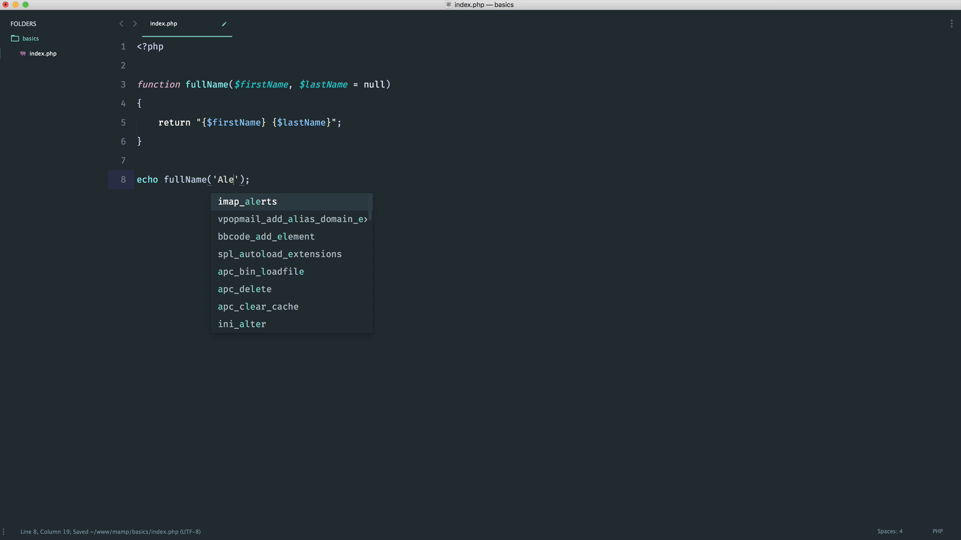
pyautogui.write("x', 'Gar")
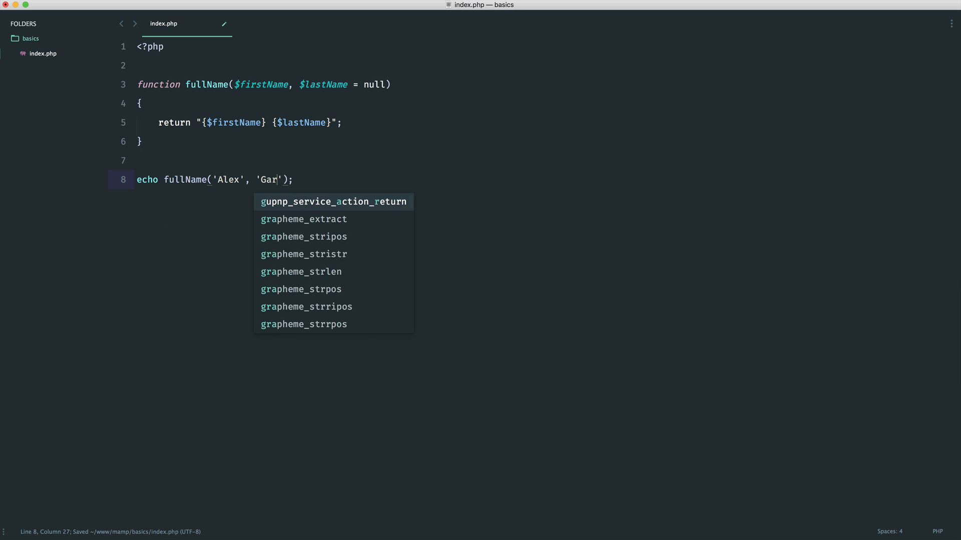
pyautogui.write('rett')
pyautogui.press('End')
pyautogui.press('super+s')
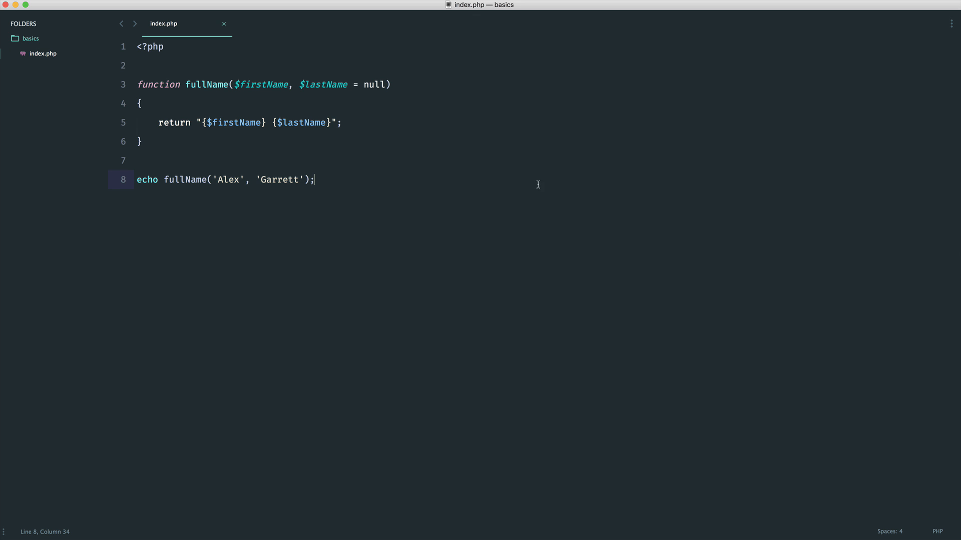
# Add a third parameter $seperator = ' ' to the signature and save
pyautogui.click(389, 85)
pyautogui.write(', $se')
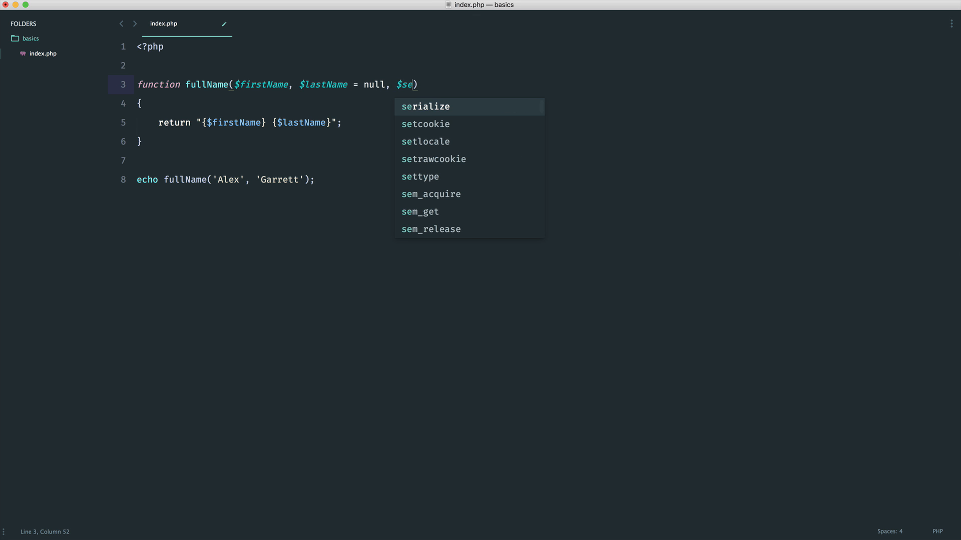
pyautogui.write('perator =')
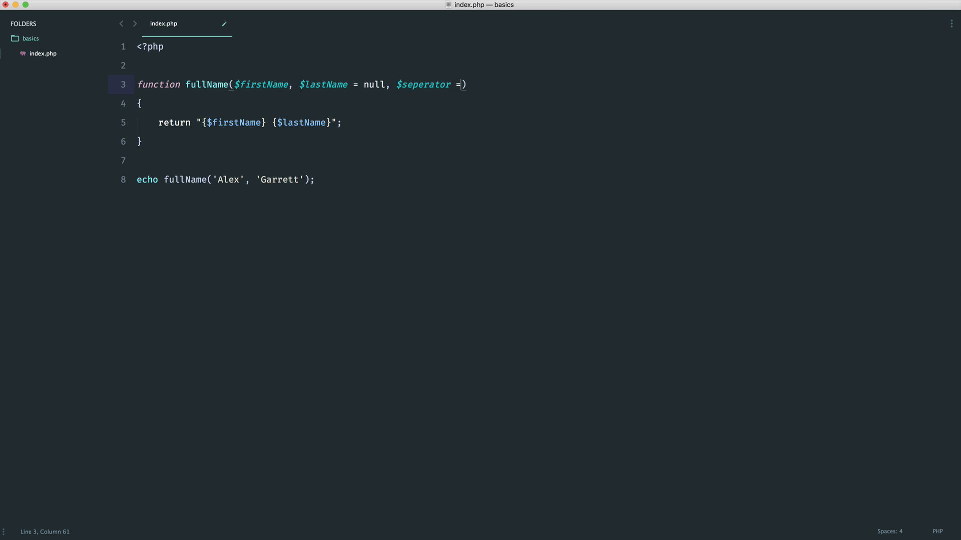
pyautogui.write(" '")
pyautogui.hotkey('ctrl', 's')
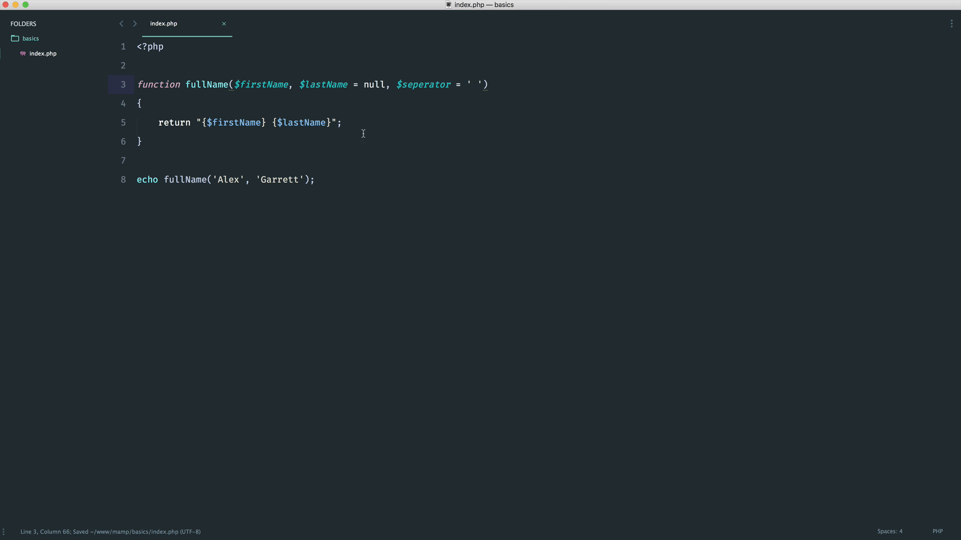
# Insert {$seperator} between {$firstName} and {$lastName} in the return string and save
pyautogui.click(271, 123)
pyautogui.write('}')
pyautogui.press('Left')
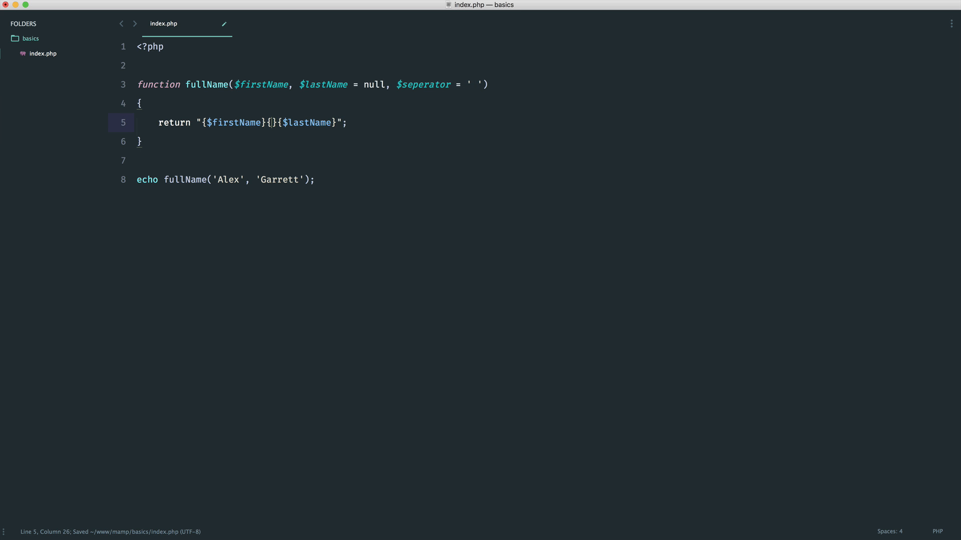
pyautogui.write('$sep')
pyautogui.press('Tab')
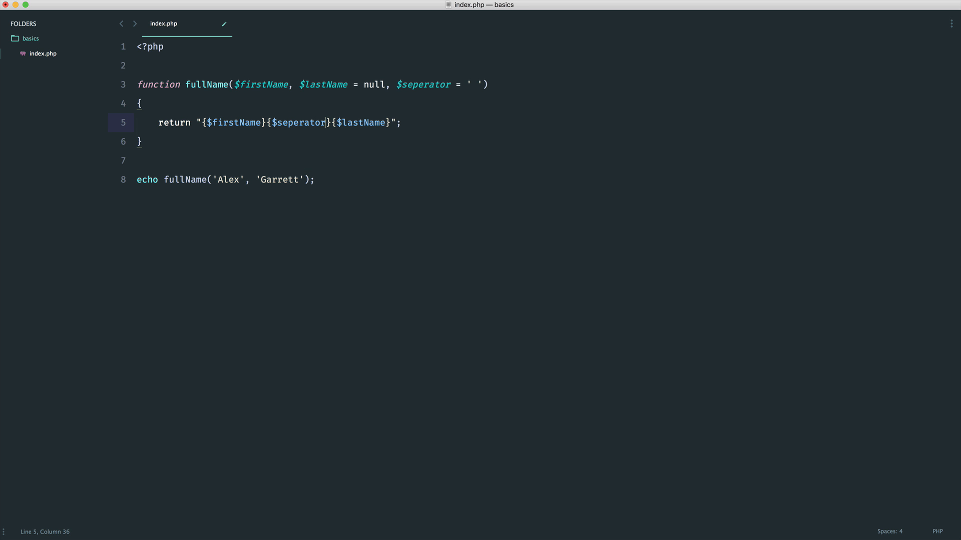
pyautogui.press('End')
pyautogui.hotkey('ctrl', 's')
# Call fullName('Alex') alone, change the $seperator default to '_', and save
pyautogui.doubleClick(286, 180)
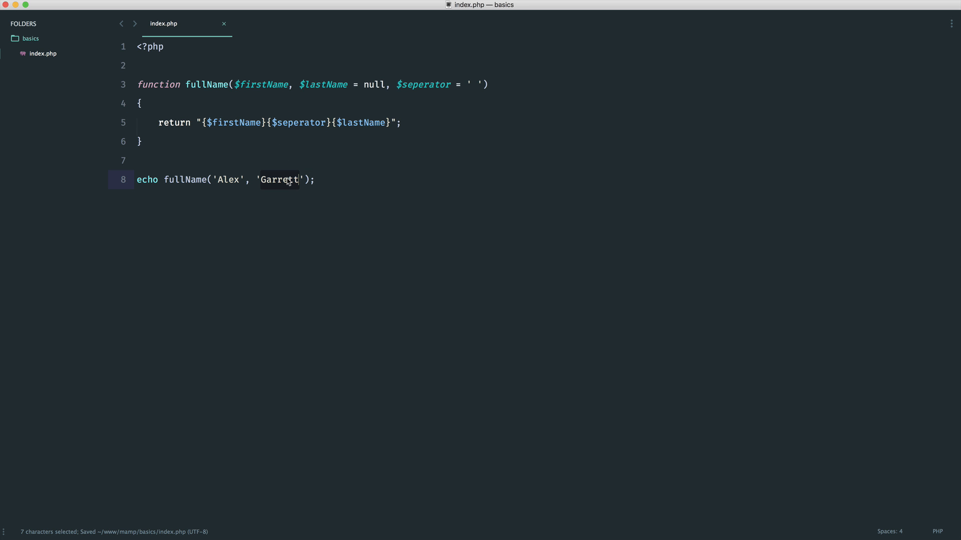
pyautogui.press('BackSpace')
pyautogui.press('BackSpace')
pyautogui.press('BackSpace')
pyautogui.press('BackSpace')
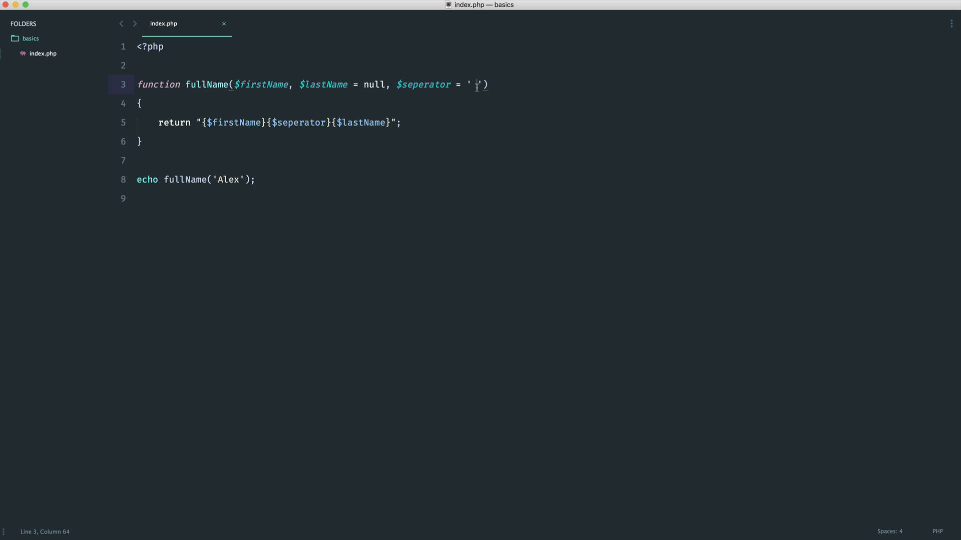
pyautogui.press('BackSpace')
pyautogui.write('_')
pyautogui.press('Right')
pyautogui.press('Right')
pyautogui.click(417, 131)
pyautogui.press('super+s')
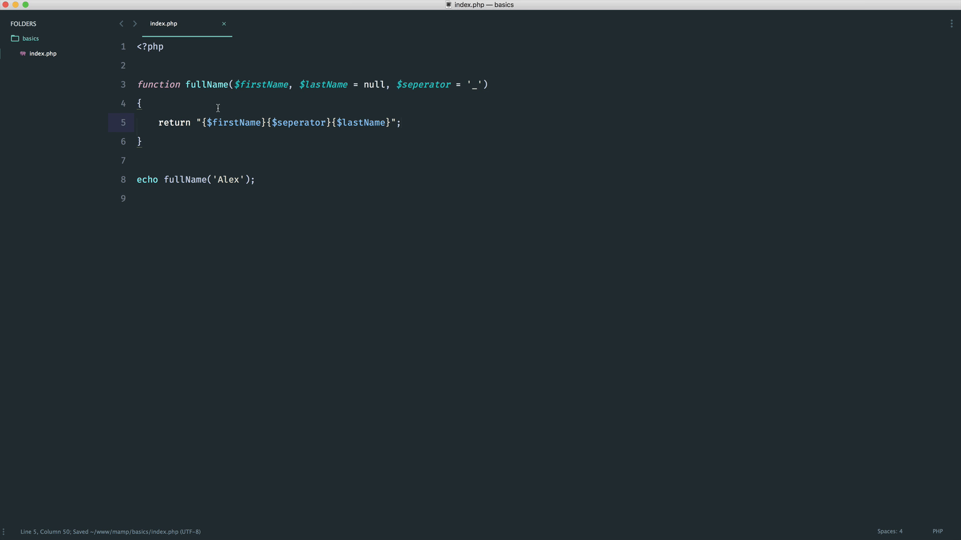
# Open a blank line above the return statement inside fullName and save
pyautogui.click(215, 105)
pyautogui.press('Return')
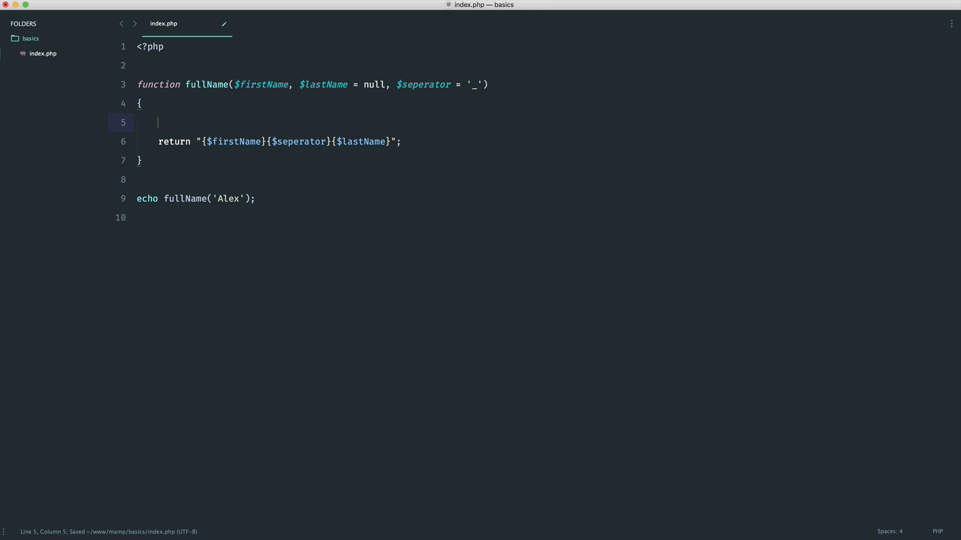
pyautogui.moveTo(299, 84); pyautogui.dragTo(385, 85)
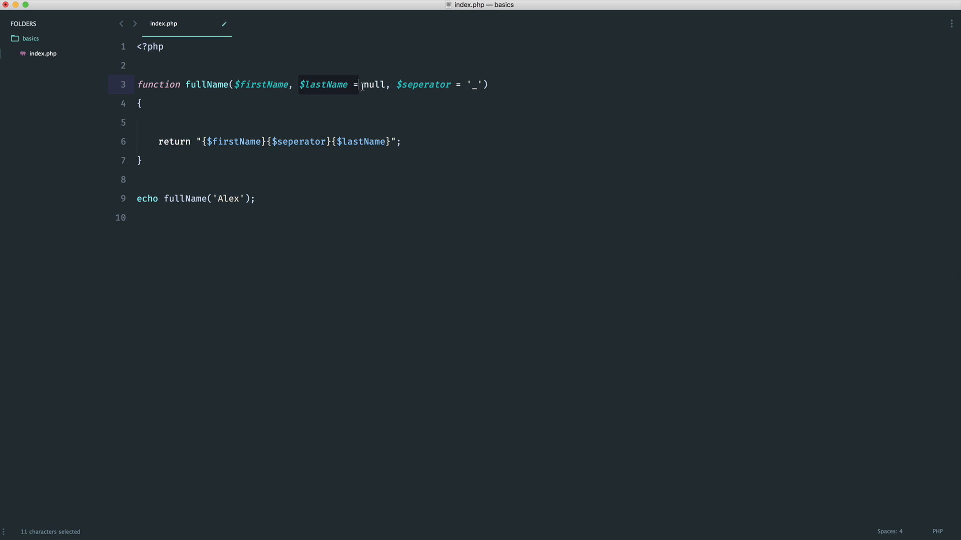
pyautogui.click(366, 113)
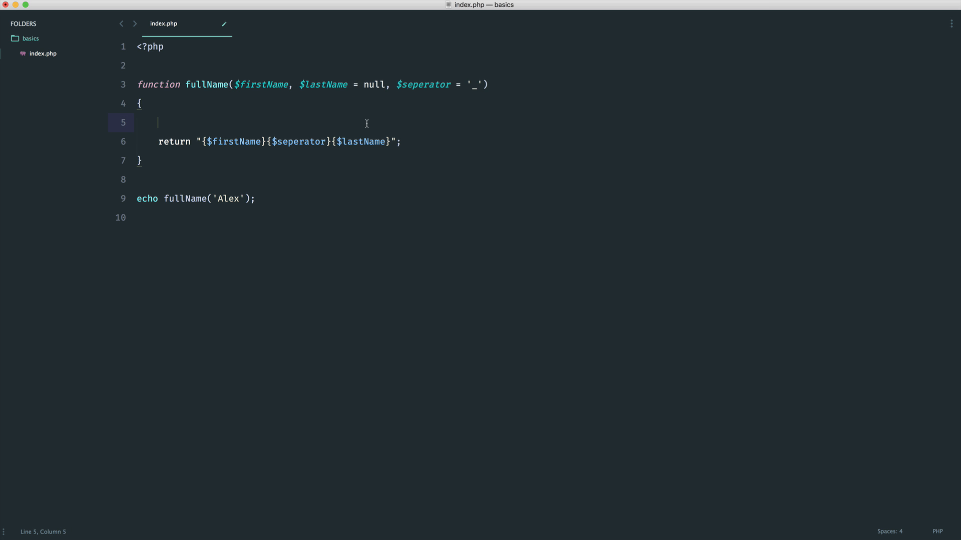
pyautogui.press('super+shift+Right')
pyautogui.press('Up')
pyautogui.press('super+s')
pyautogui.write('return')
# Write an early return 'Alex'; at the top of the body with a blank line below it
pyautogui.press('Tab')
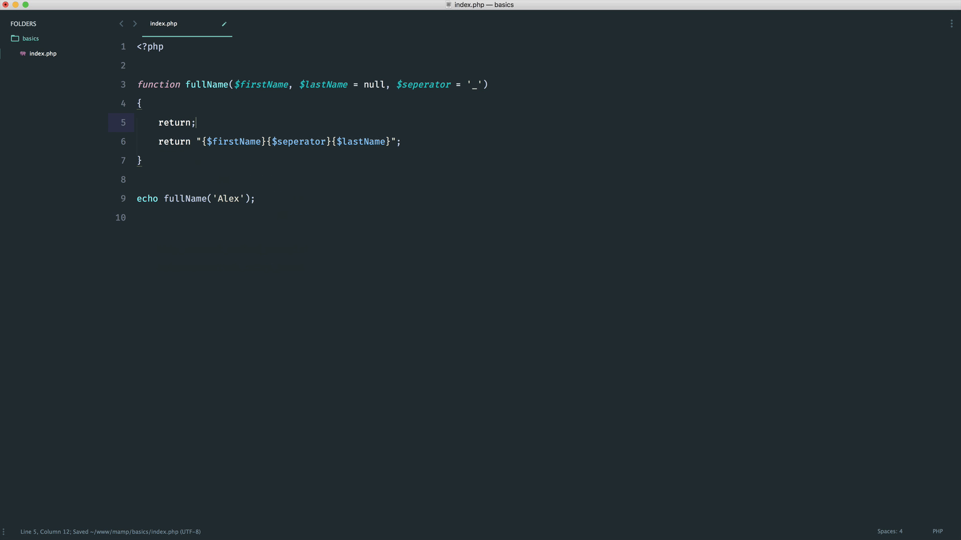
pyautogui.write("'Alex")
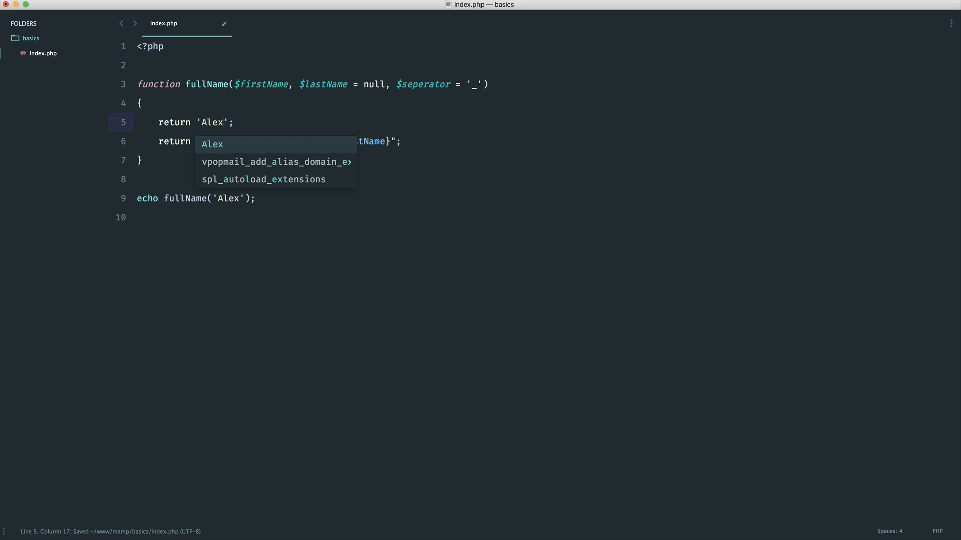
pyautogui.press('End')
pyautogui.press('Return')
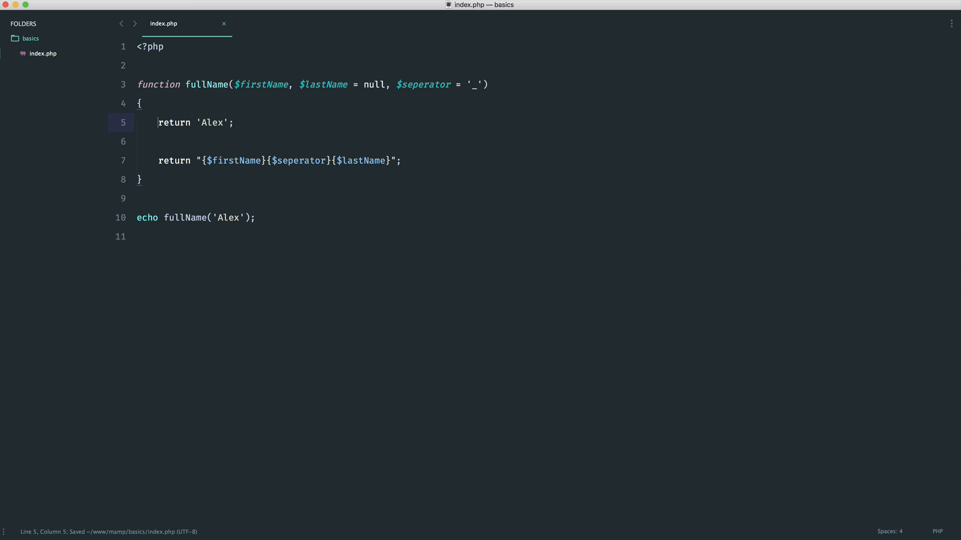
pyautogui.hotkey('shift', 'End')
pyautogui.press('Down')
pyautogui.hotkey('shift', 'End')
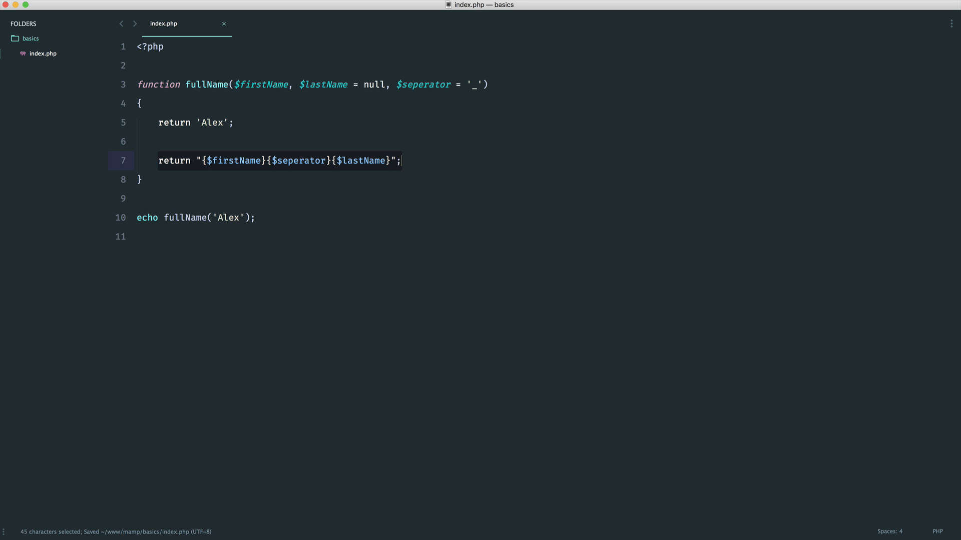
pyautogui.press('Right')
pyautogui.press('super+Left')
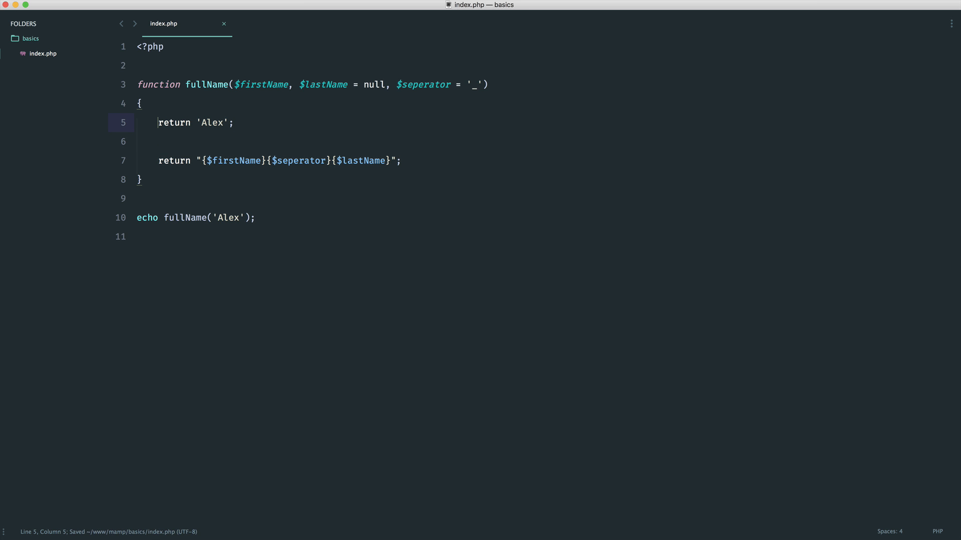
pyautogui.hotkey('shift', 'End')
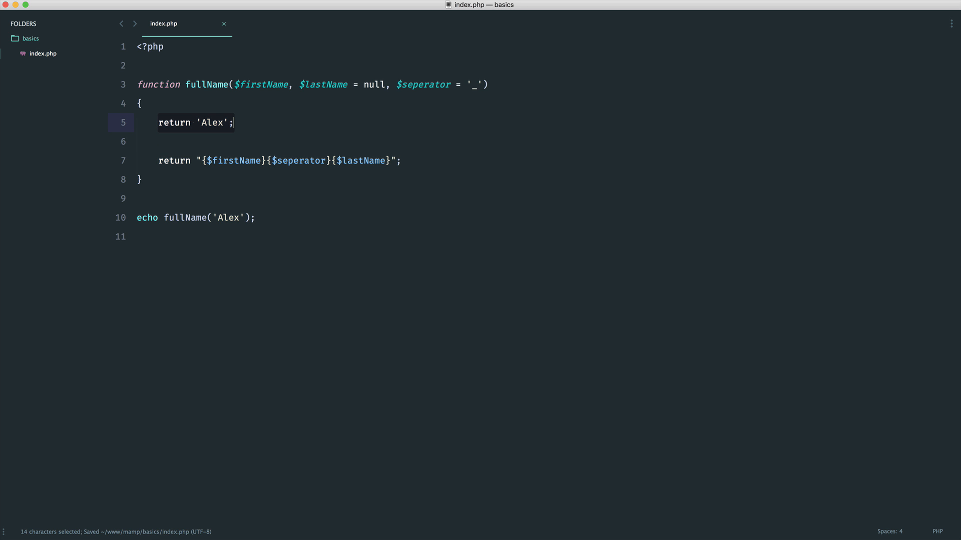
pyautogui.press('Down')
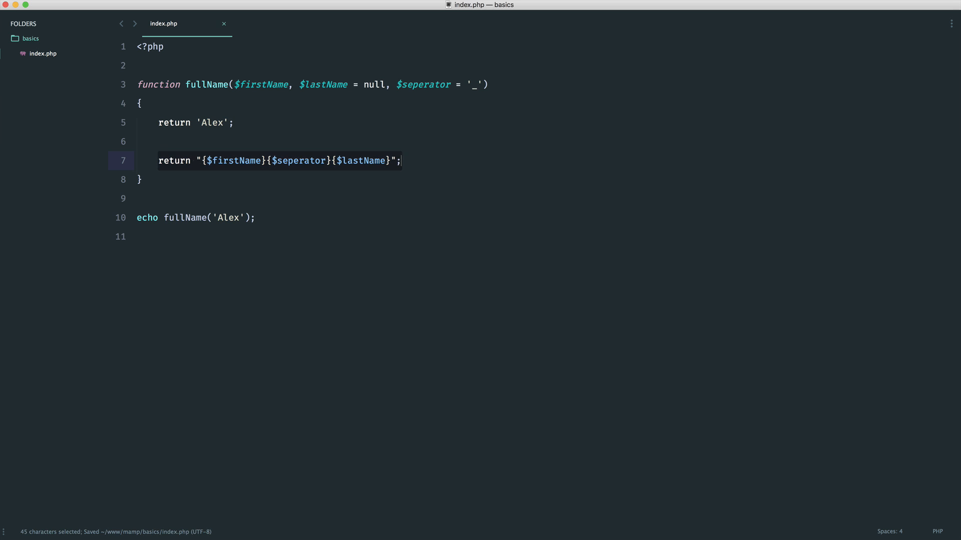
pyautogui.press('Up')
pyautogui.press('Return')
pyautogui.write("echo ''")
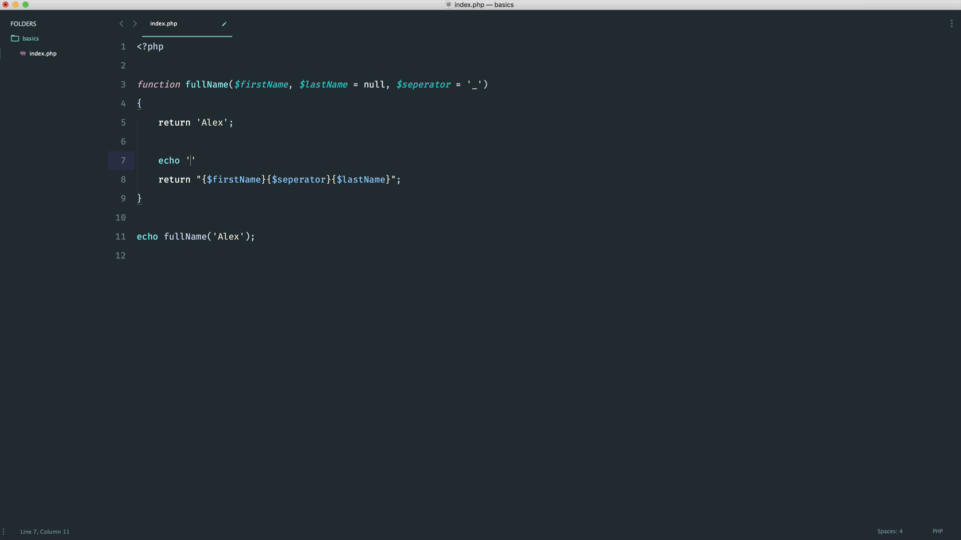
pyautogui.write(';')
pyautogui.press('Left')
pyautogui.write('Hello.')
pyautogui.press('super+Right')
pyautogui.press('super+s')
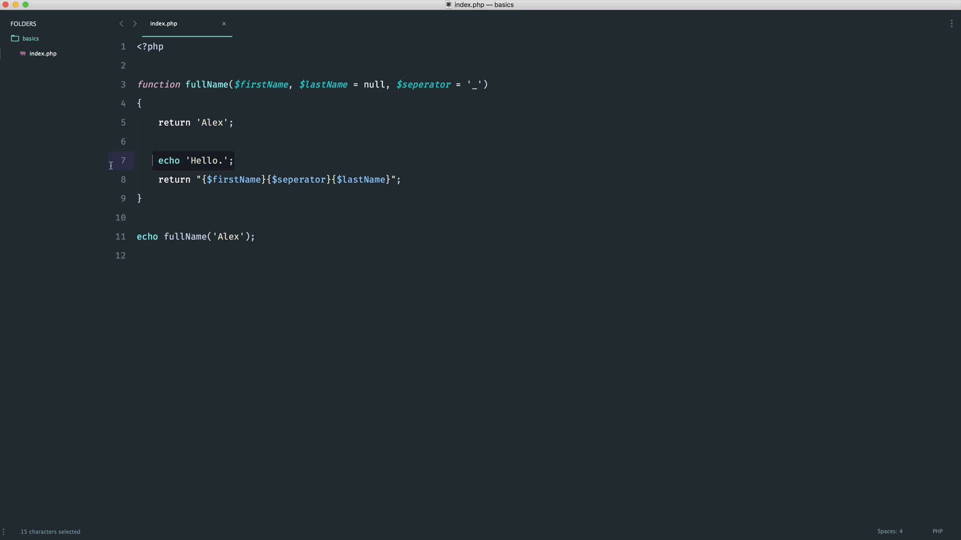
pyautogui.moveTo(436, 180); pyautogui.dragTo(33, 179)
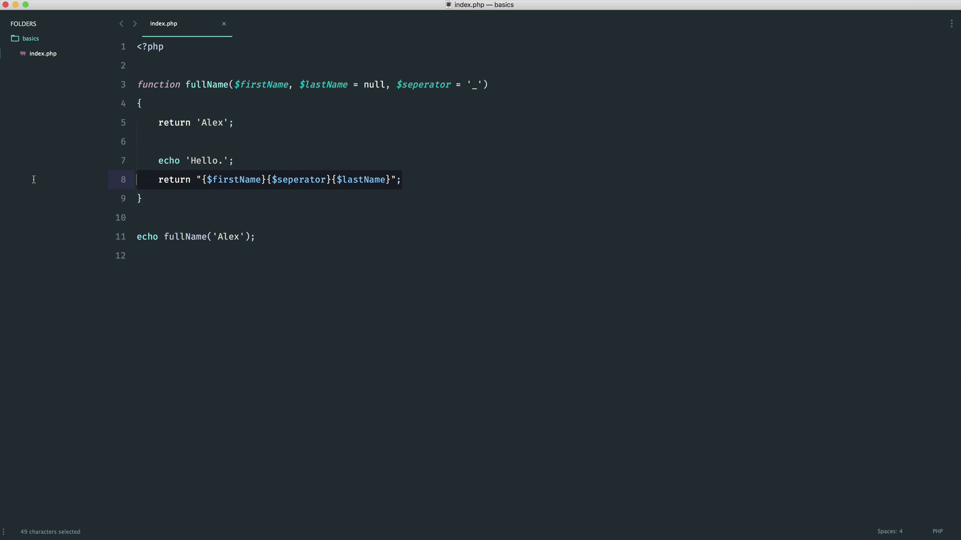
pyautogui.click(303, 167)
pyautogui.moveTo(238, 122); pyautogui.dragTo(156, 122)
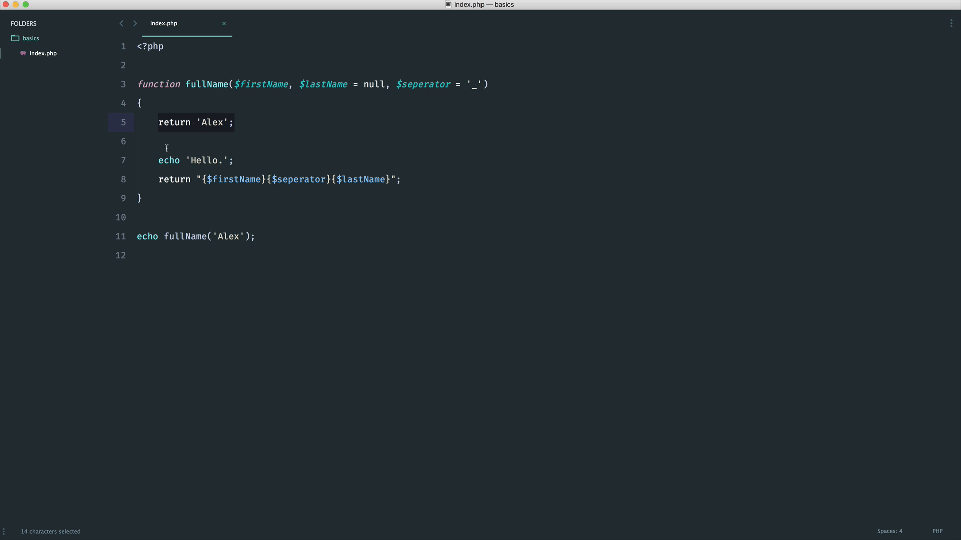
pyautogui.click(148, 142)
pyautogui.moveTo(147, 142); pyautogui.dragTo(401, 180)
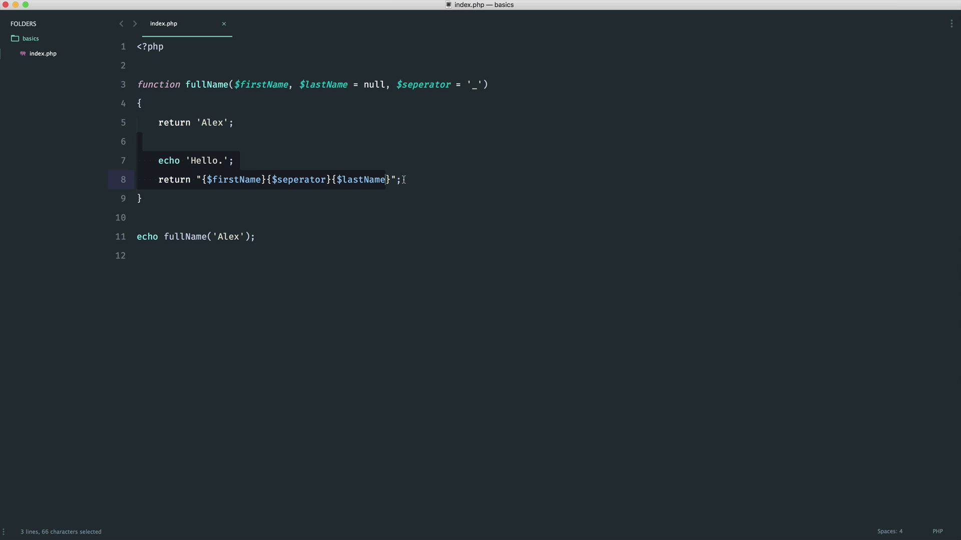
pyautogui.click(227, 122)
pyautogui.press('Right')
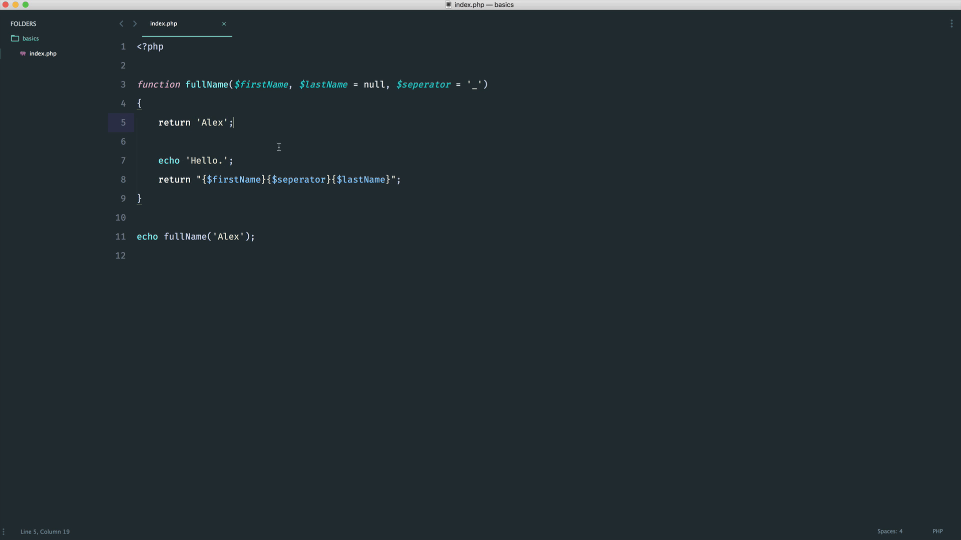
# Delete the leftover echo 'Hello.' line and save
pyautogui.moveTo(240, 162); pyautogui.dragTo(87, 159)
pyautogui.press('BackSpace')
pyautogui.press('BackSpace')
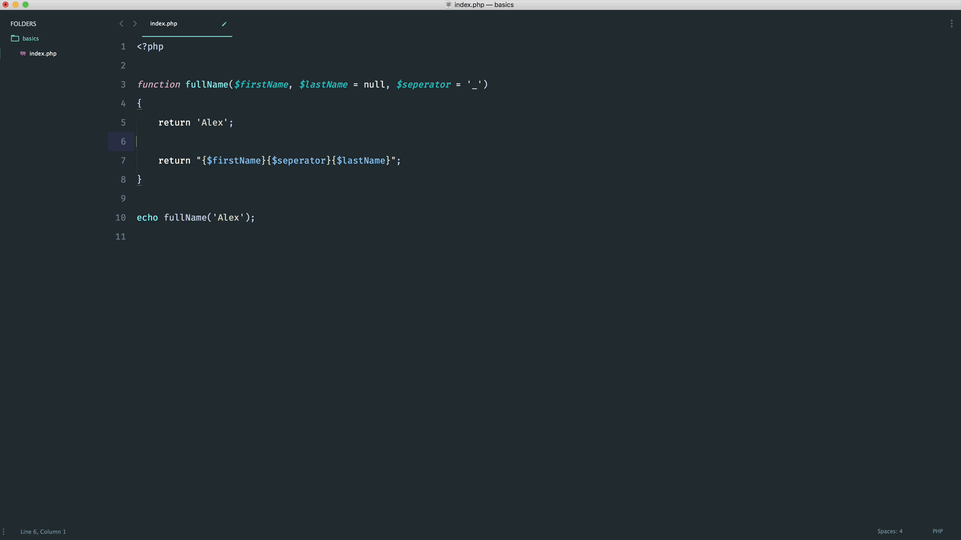
pyautogui.press('super+s')
# Delete the return 'Alex'; placeholder, leaving an empty line in the body
pyautogui.press('BackSpace')
pyautogui.press('shift+super+Left')
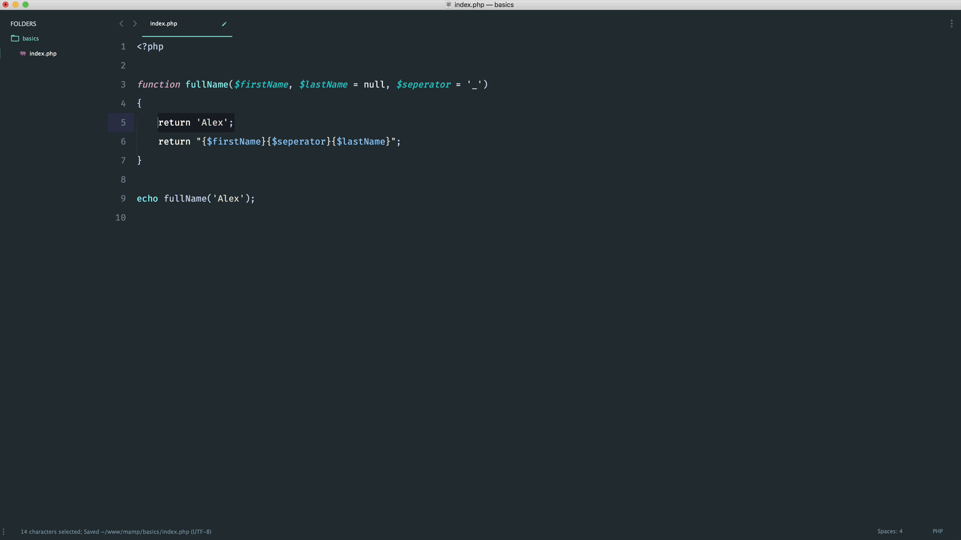
pyautogui.press('BackSpace')
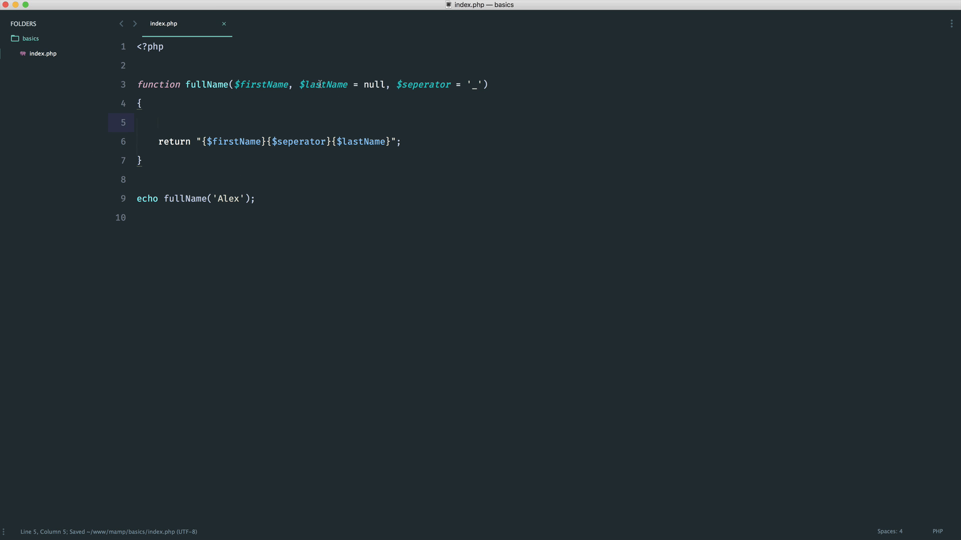
pyautogui.moveTo(300, 84); pyautogui.dragTo(386, 84)
pyautogui.click(365, 120)
pyautogui.write('if () {')
# Add an if ($lastName === null) {} block with a blank line after it and save
pyautogui.press('Return')
pyautogui.press('Down')
pyautogui.press('Return')
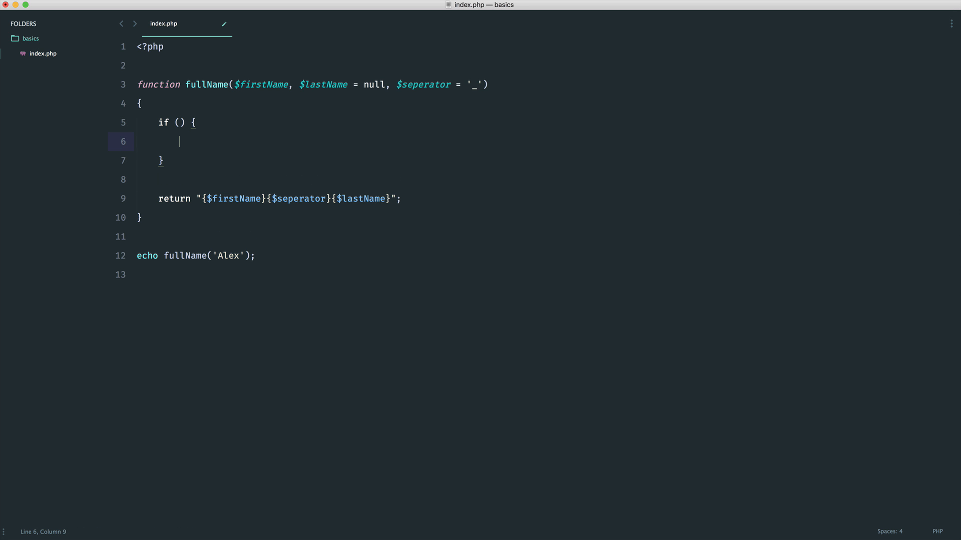
pyautogui.press('Up')
pyautogui.write('$')
pyautogui.write('last')
pyautogui.press('Tab')
pyautogui.write('=== null')
pyautogui.press('super+s')
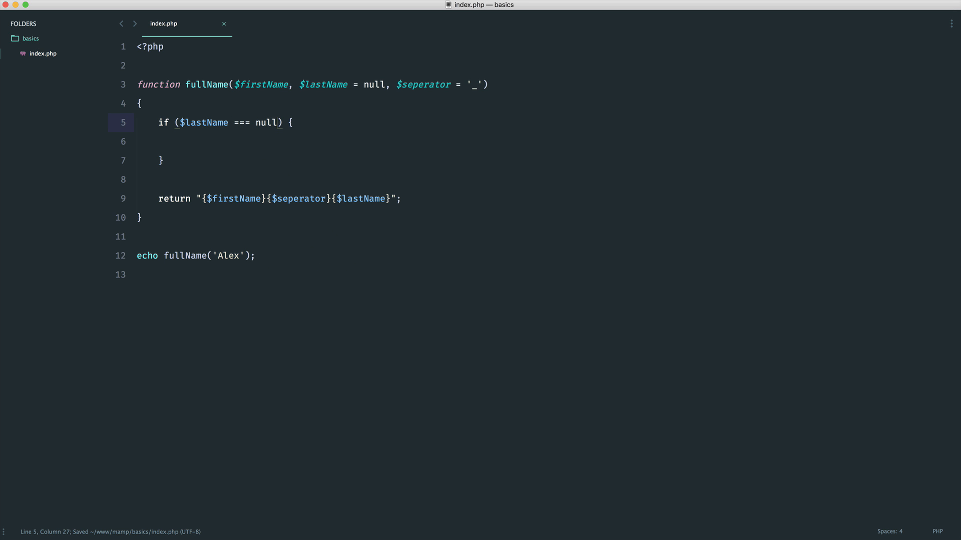
# Try a negated !$lastName condition, undo back to $lastName === null, and indent the if body
pyautogui.moveTo(283, 122); pyautogui.dragTo(228, 122)
pyautogui.press('BackSpace')
pyautogui.click(177, 123)
pyautogui.write('!')
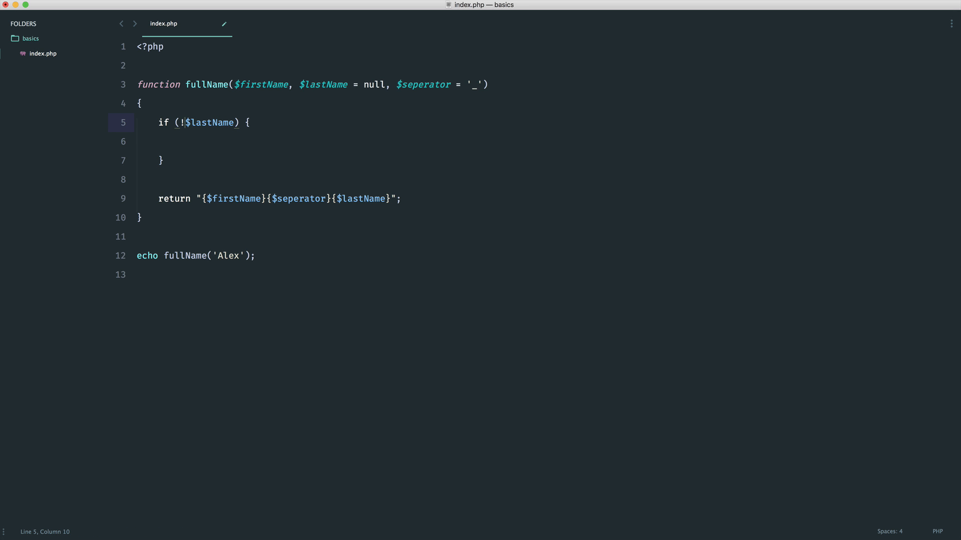
pyautogui.press('super+s')
pyautogui.press('super+z')
pyautogui.press('super+z')
pyautogui.press('super+s')
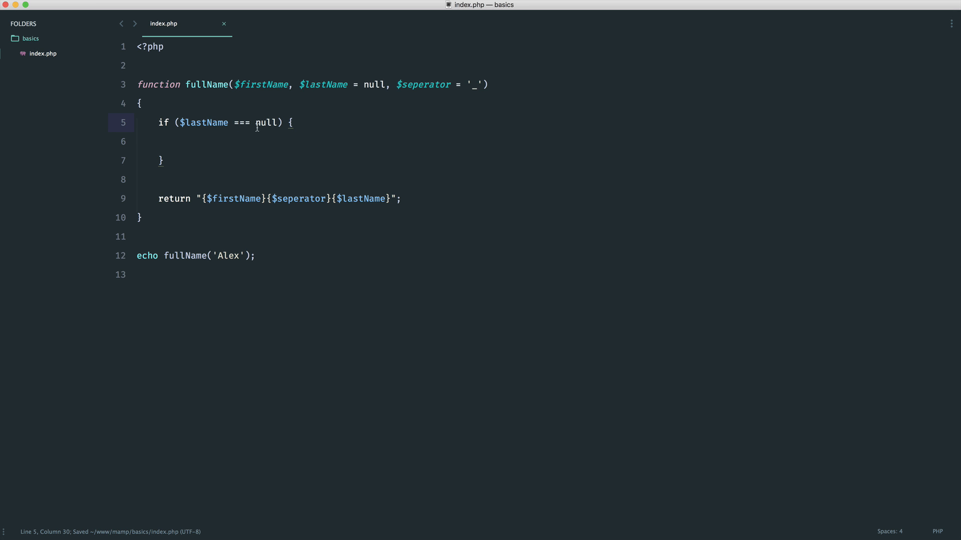
pyautogui.moveTo(179, 123); pyautogui.dragTo(278, 124)
pyautogui.click(275, 143)
pyautogui.press('Tab')
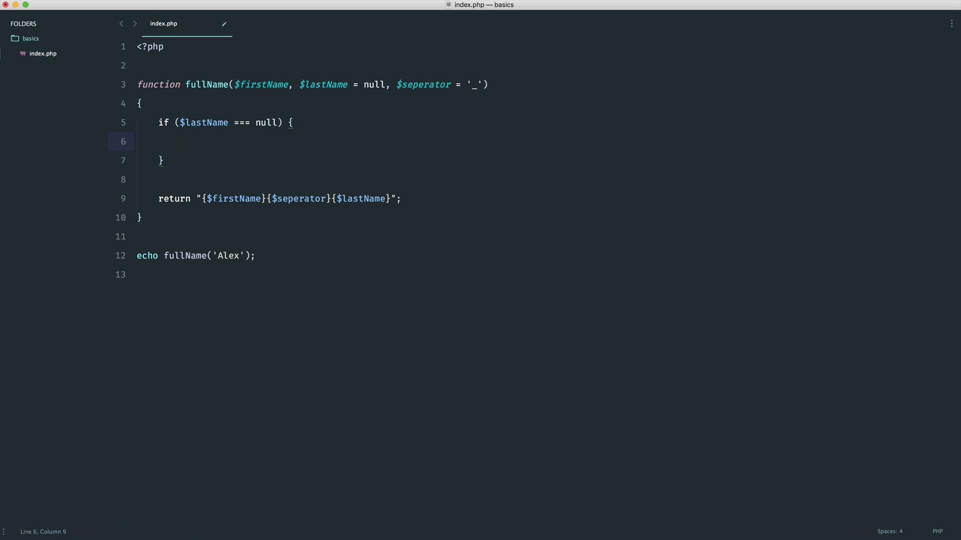
pyautogui.write('return ')
pyautogui.write('$firstName;')
# Return $firstName; inside the null-lastName check and save
pyautogui.press('super+s')
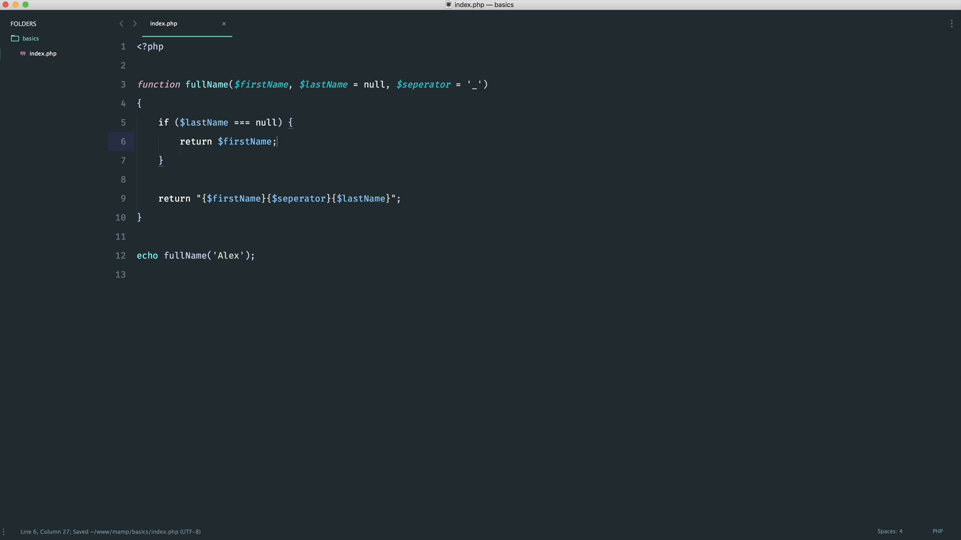
pyautogui.moveTo(272, 199); pyautogui.dragTo(364, 199)
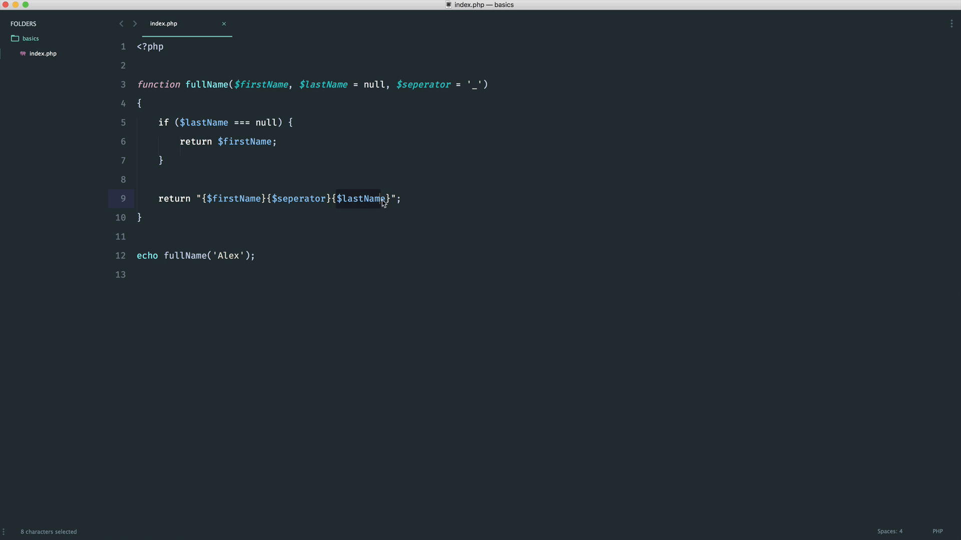
pyautogui.click(423, 201)
pyautogui.press('super+s')
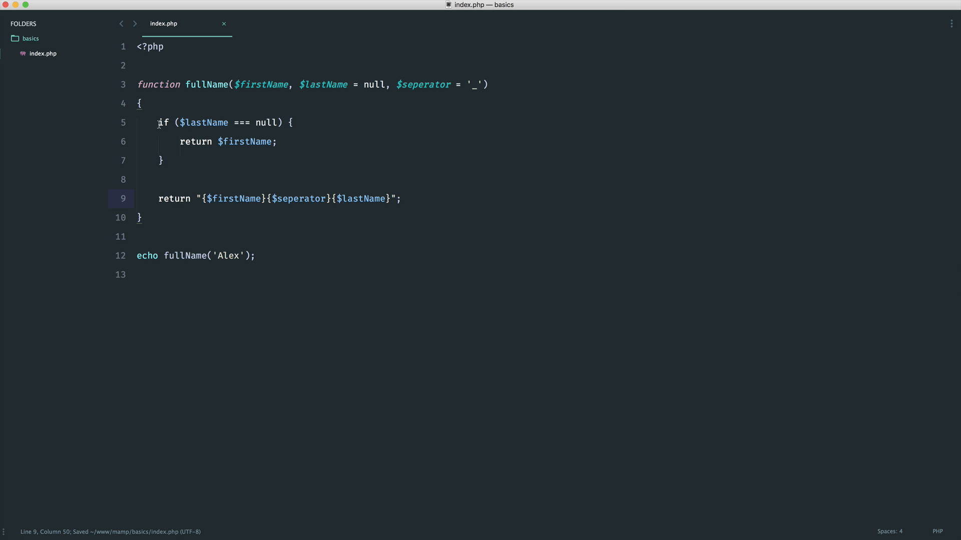
pyautogui.moveTo(158, 124); pyautogui.dragTo(241, 167)
pyautogui.click(241, 167)
pyautogui.click(245, 259)
pyautogui.write(", 'Garrett")
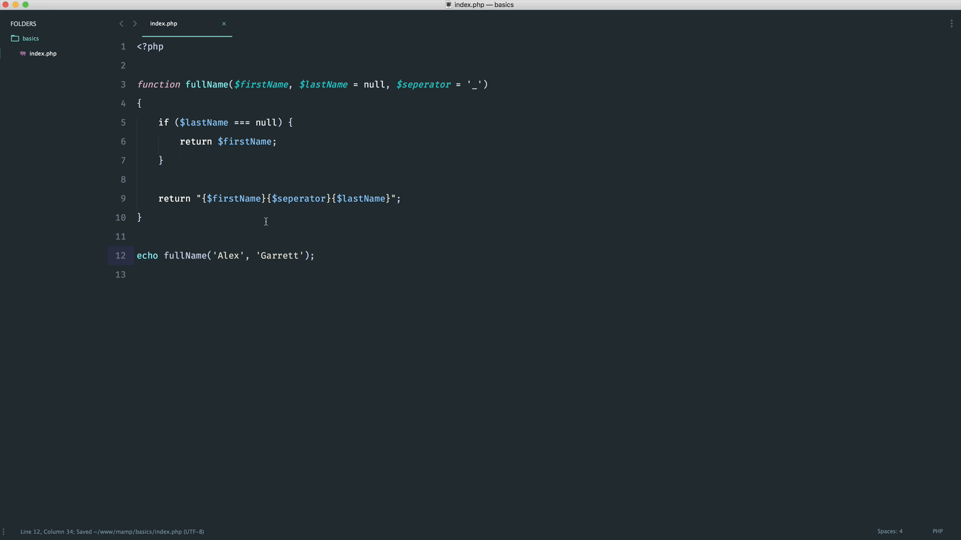
pyautogui.doubleClick(283, 257)
pyautogui.press('BackSpace')
pyautogui.press('BackSpace')
pyautogui.press('BackSpace')
pyautogui.press('BackSpace')
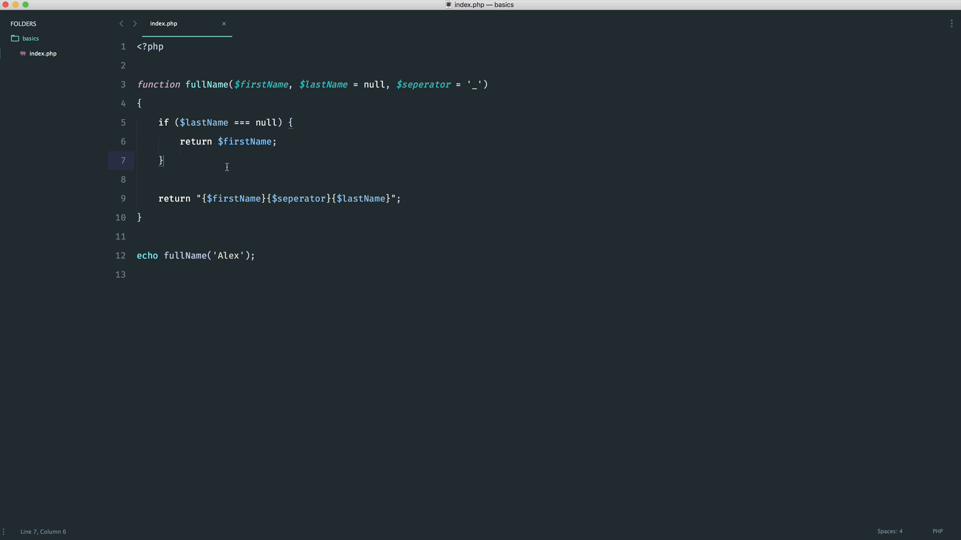
pyautogui.press('super+s')
pyautogui.moveTo(159, 122); pyautogui.dragTo(473, 204)
pyautogui.click(473, 206)
# Open a blank line at the top of the body, call fullName('') with an empty name, and save
pyautogui.click(198, 103)
pyautogui.press('Return')
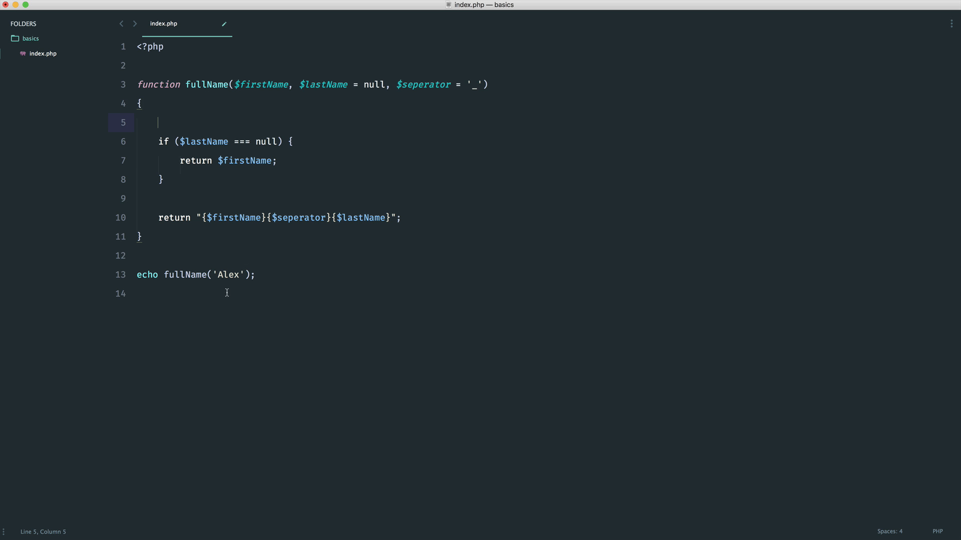
pyautogui.doubleClick(227, 276)
pyautogui.press('BackSpace')
pyautogui.hotkey('ctrl', 's')
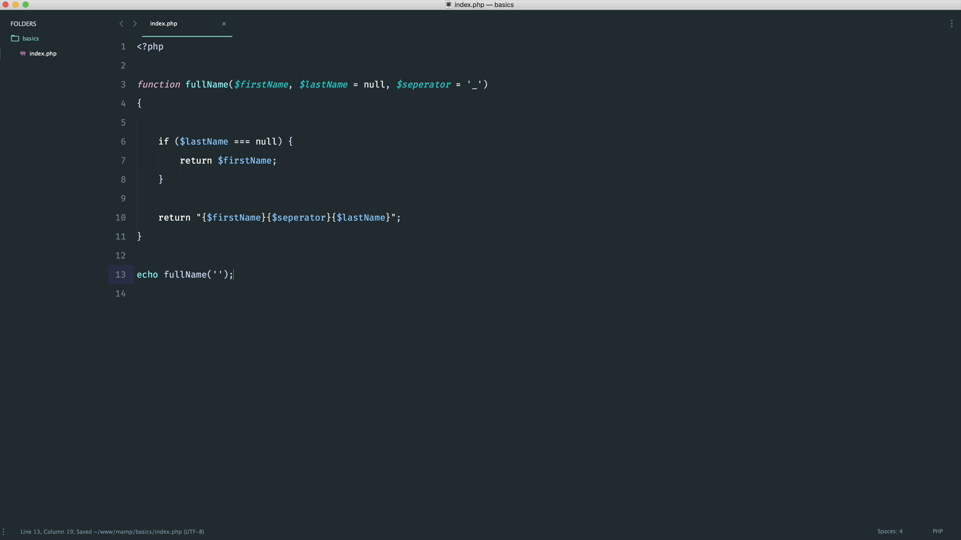
pyautogui.click(238, 120)
# Write the condition if (trim($firstName) === '') with its braces on separate lines
pyautogui.press('Return')
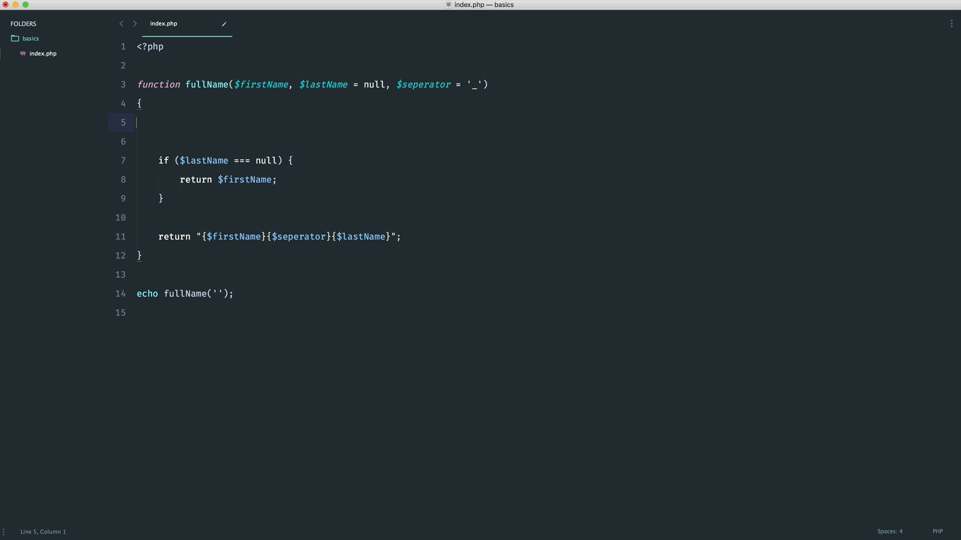
pyautogui.write('if')
pyautogui.write(' () {')
pyautogui.press('Return')
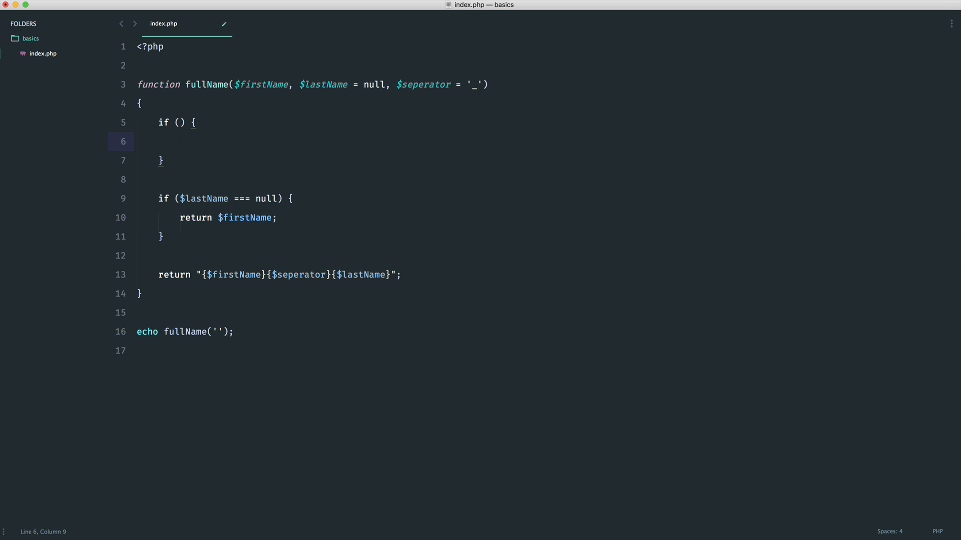
pyautogui.press('Up')
pyautogui.write('$firs')
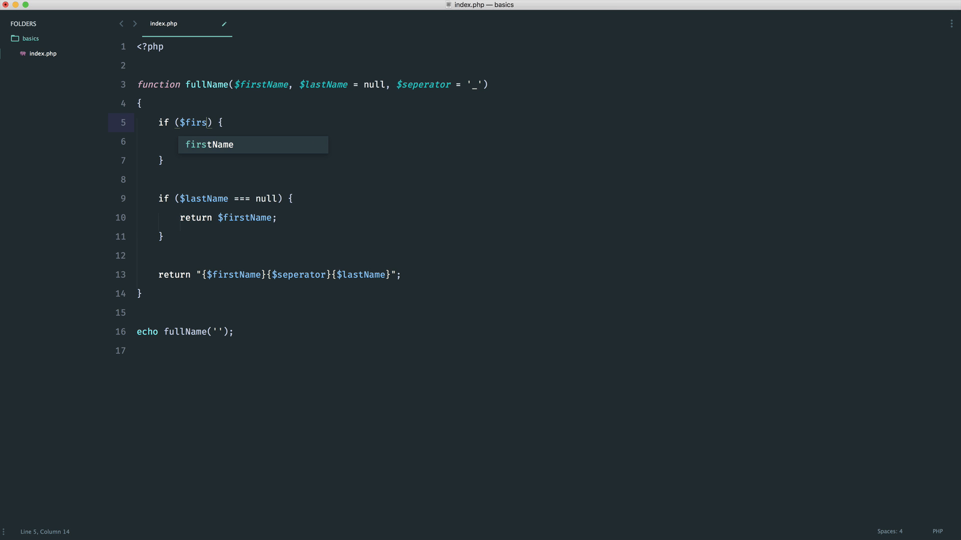
pyautogui.write("tName === '")
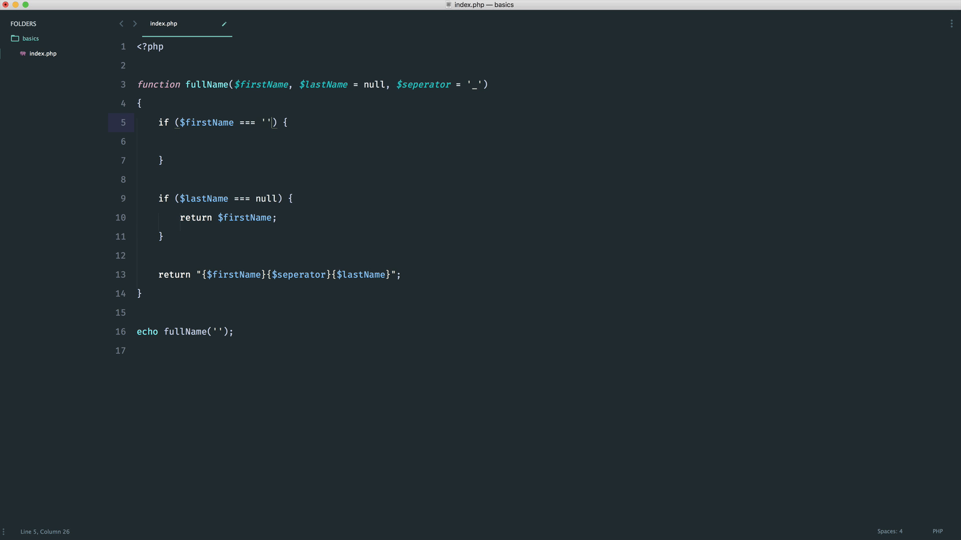
pyautogui.hotkey('ctrl', 's')
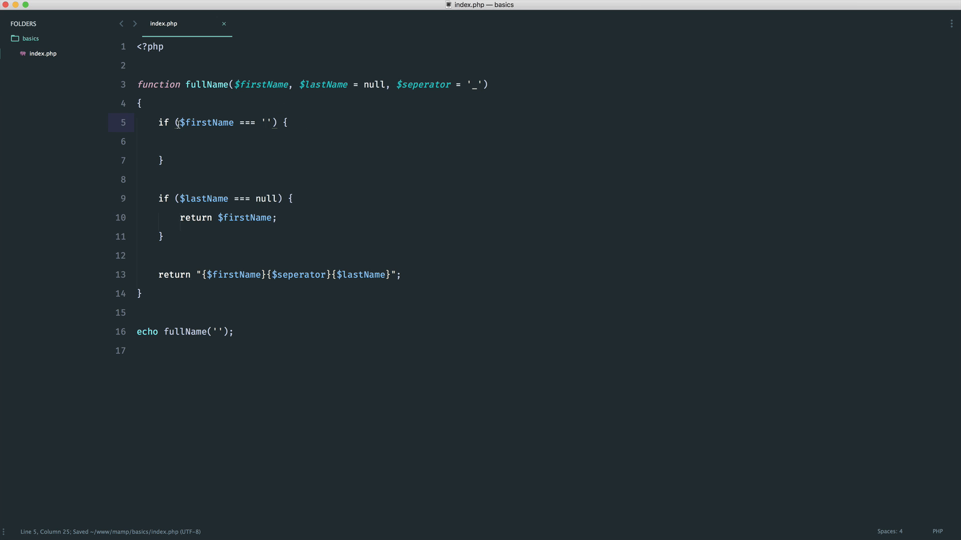
pyautogui.click(178, 125)
pyautogui.write('trim(')
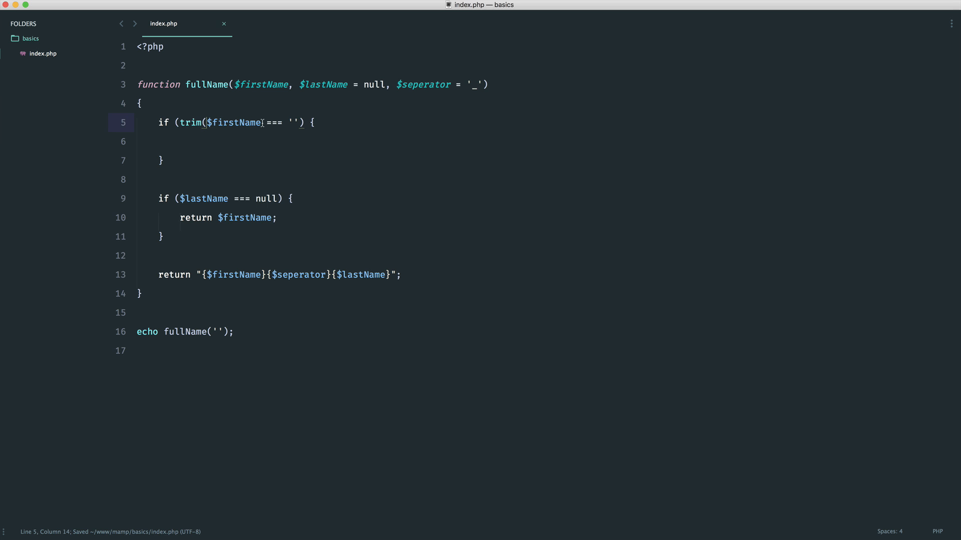
pyautogui.click(262, 122)
pyautogui.write(')')
pyautogui.doubleClick(189, 124)
# Add a bare return; inside the new if block and save the file
pyautogui.click(199, 141)
pyautogui.moveTo(236, 84); pyautogui.dragTo(289, 85)
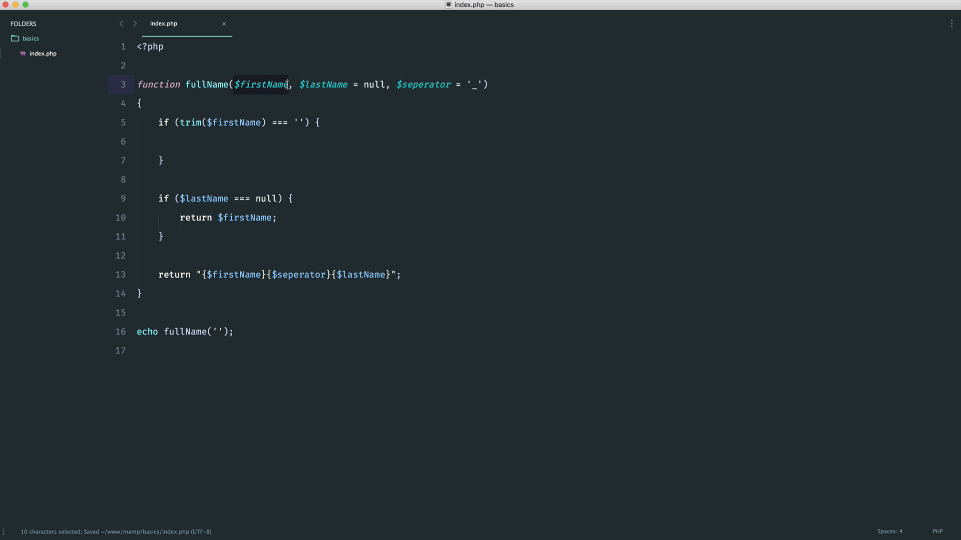
pyautogui.doubleClick(230, 121)
pyautogui.click(253, 141)
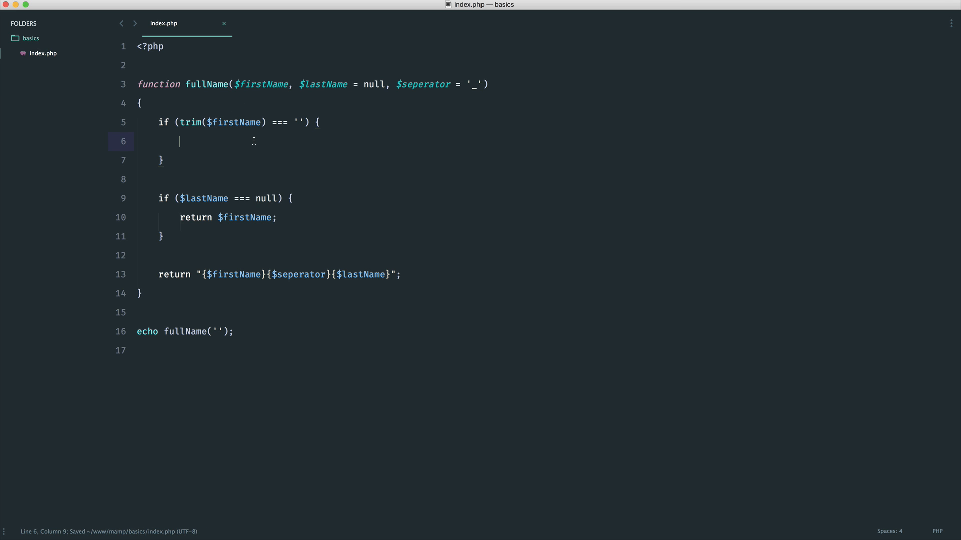
pyautogui.write('return;')
pyautogui.hotkey('ctrl', 's')
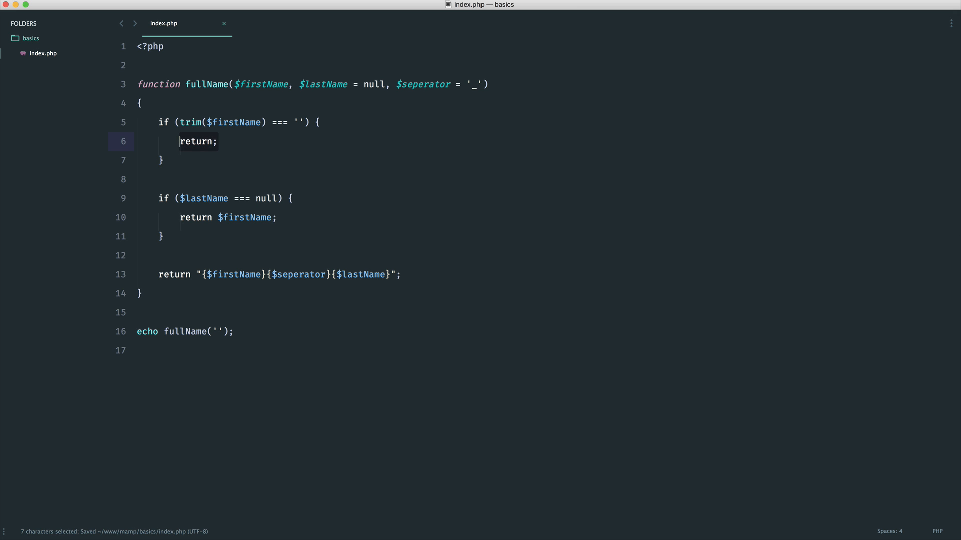
# Wrap the call in var_dump and prepare the quotes for the 'Alex', 'Garrett' arguments
pyautogui.click(269, 434)
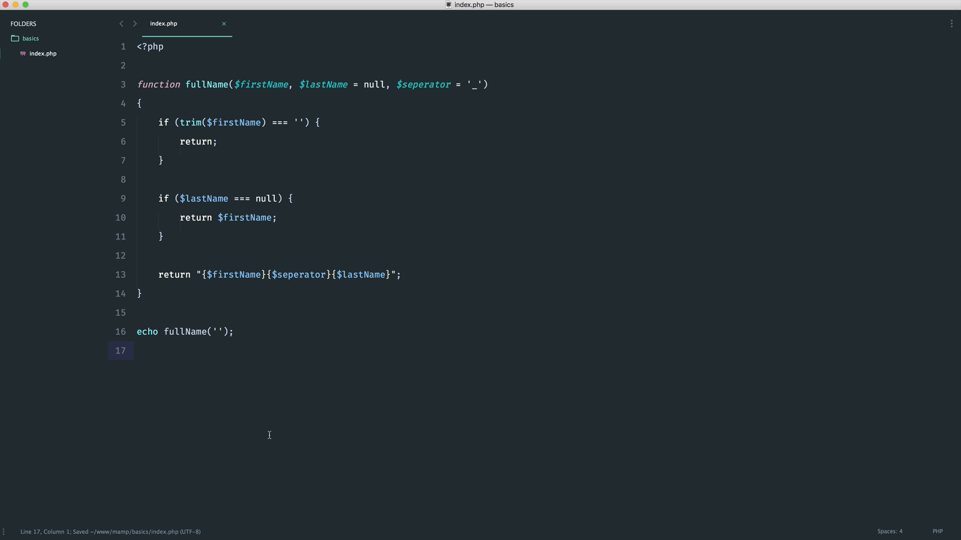
pyautogui.click(216, 333)
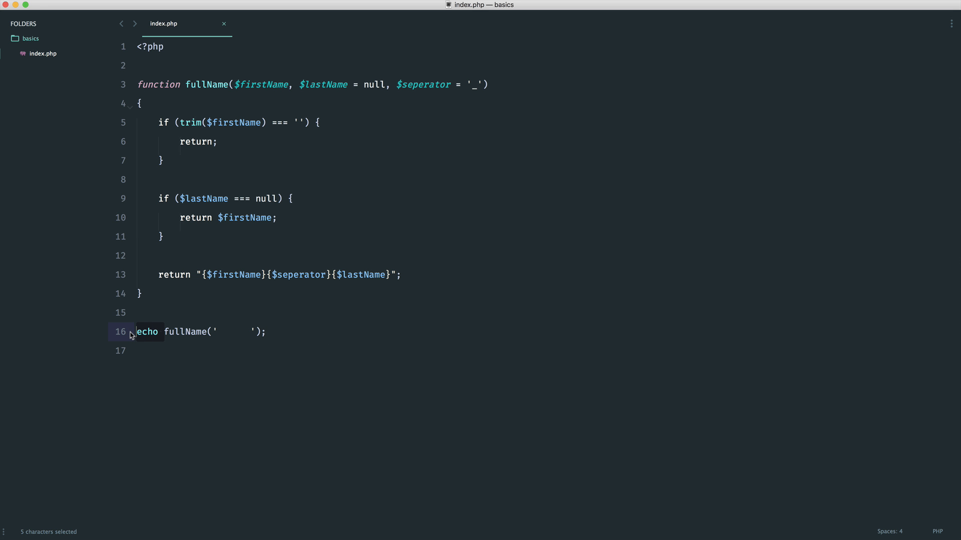
pyautogui.write('var_dump')
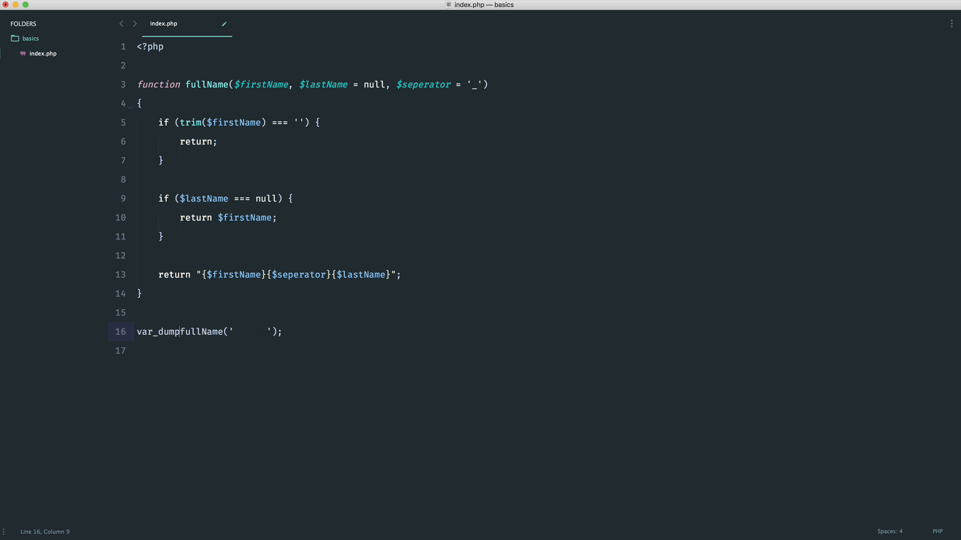
pyautogui.write('(')
pyautogui.write(')')
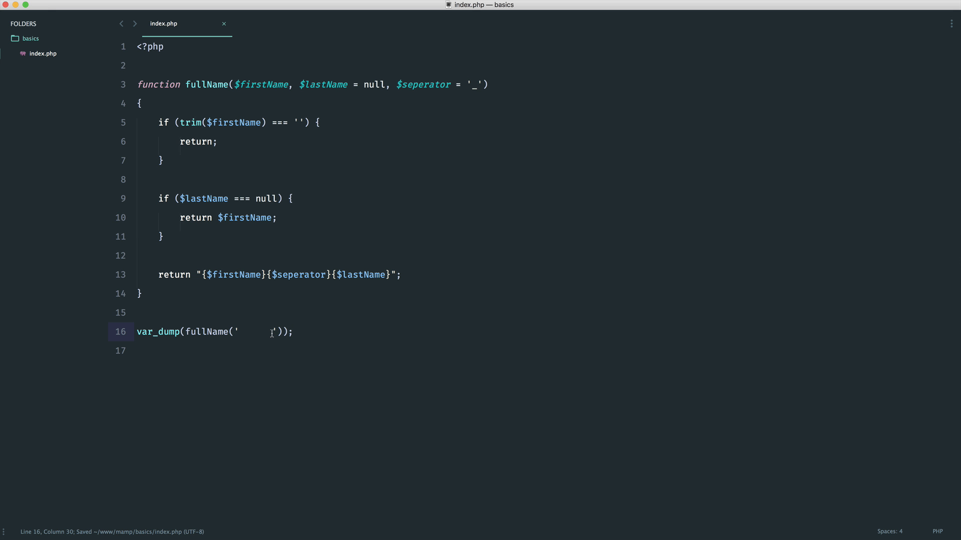
pyautogui.moveTo(273, 334); pyautogui.dragTo(240, 334)
pyautogui.write('Alex')
pyautogui.write(", 'Garrett")
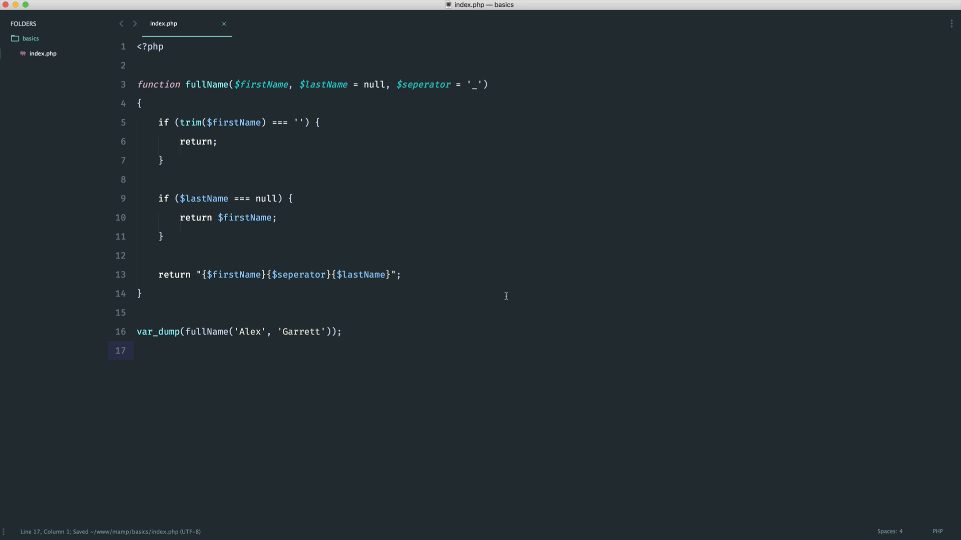
pyautogui.click(406, 275)
pyautogui.hotkey('shift', 'Up')
pyautogui.hotkey('shift', 'Up')
pyautogui.hotkey('shift', 'Up')
pyautogui.hotkey('shift', 'Up')
pyautogui.hotkey('shift', 'Up')
pyautogui.click(397, 464)
pyautogui.press('super+s')
pyautogui.moveTo(138, 122); pyautogui.dragTo(435, 279)
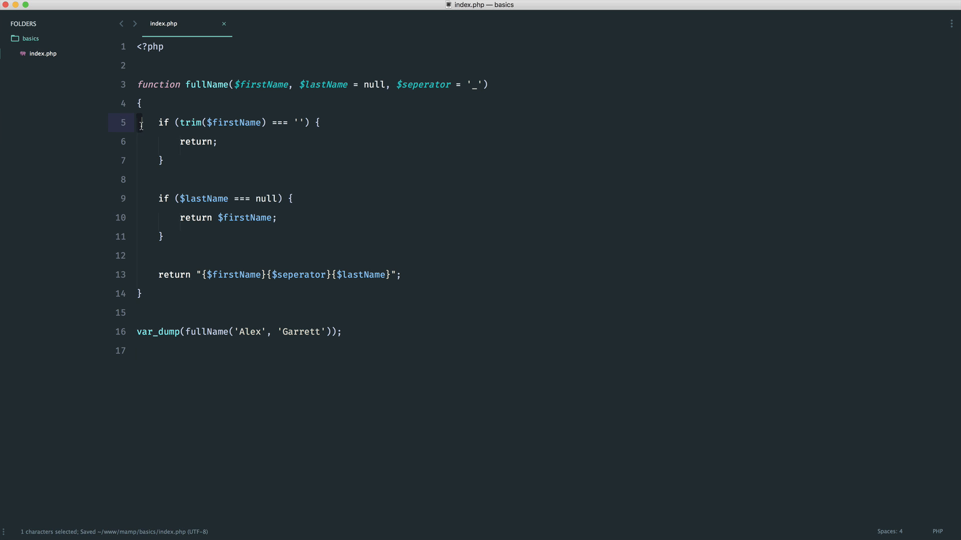
pyautogui.click(259, 143)
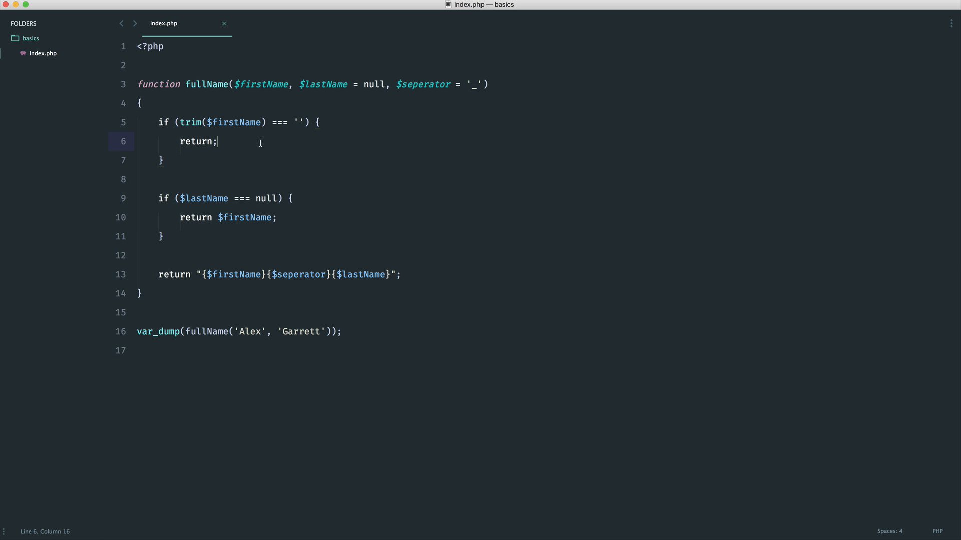
pyautogui.press('super+s')
pyautogui.moveTo(158, 122); pyautogui.dragTo(233, 228)
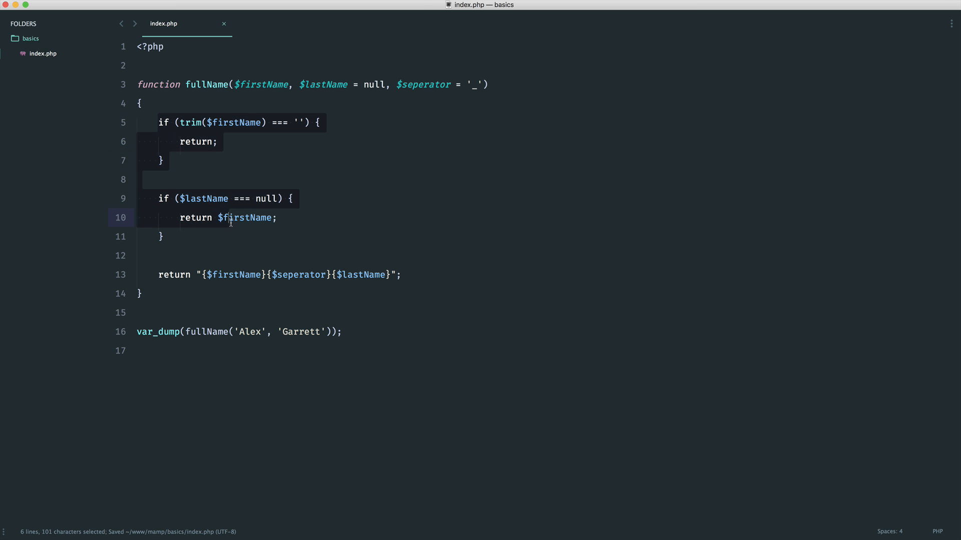